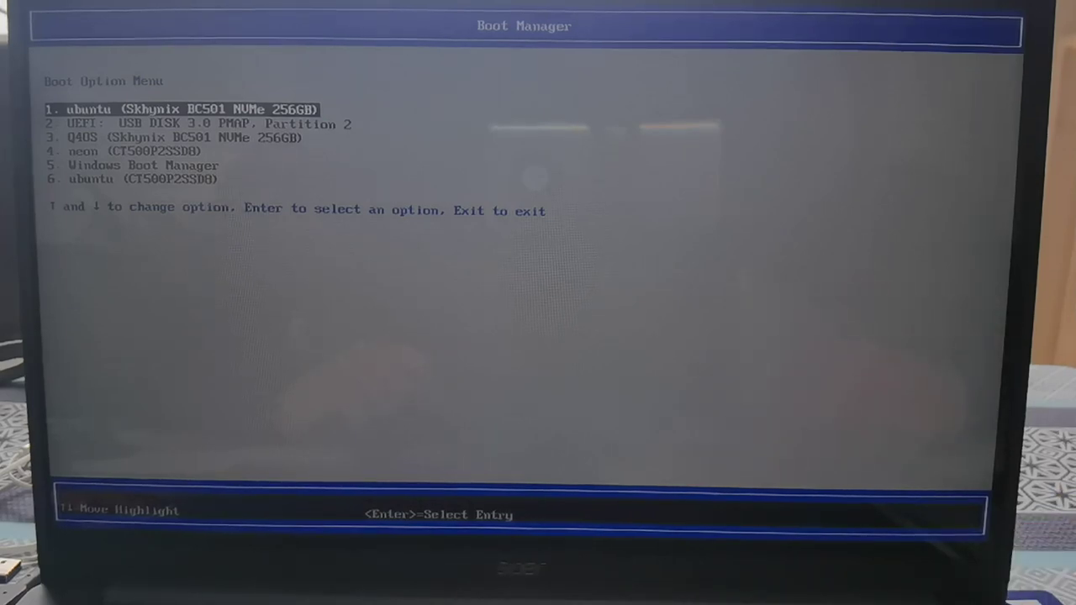
Step: Look through the boot entries and boot from "UEFI: USB DISK 3.0 PMAP, Partition 2"
key(Down)
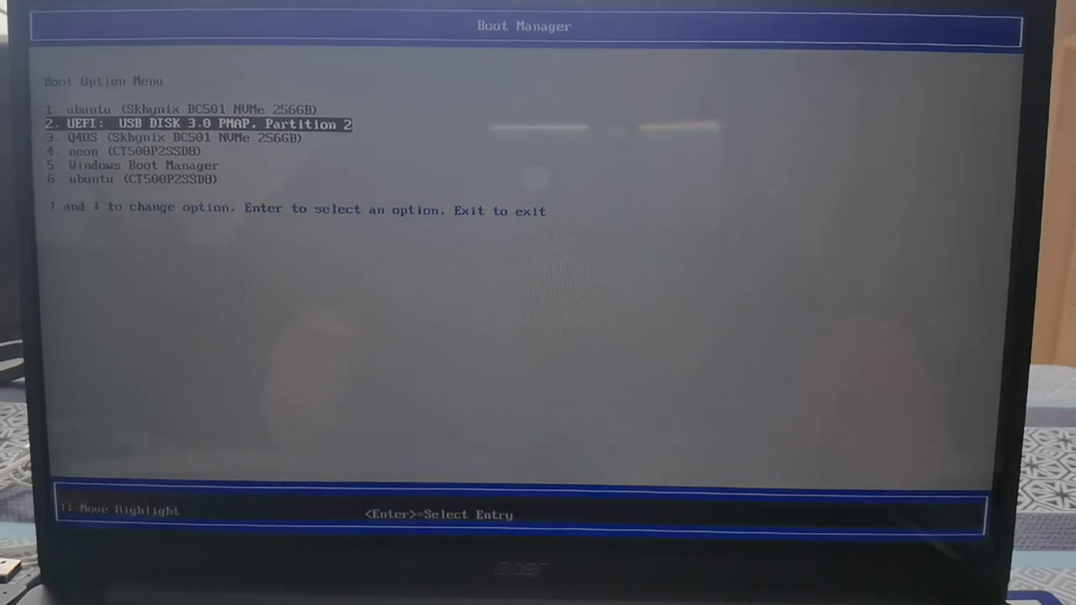
key(Up)
key(Down)
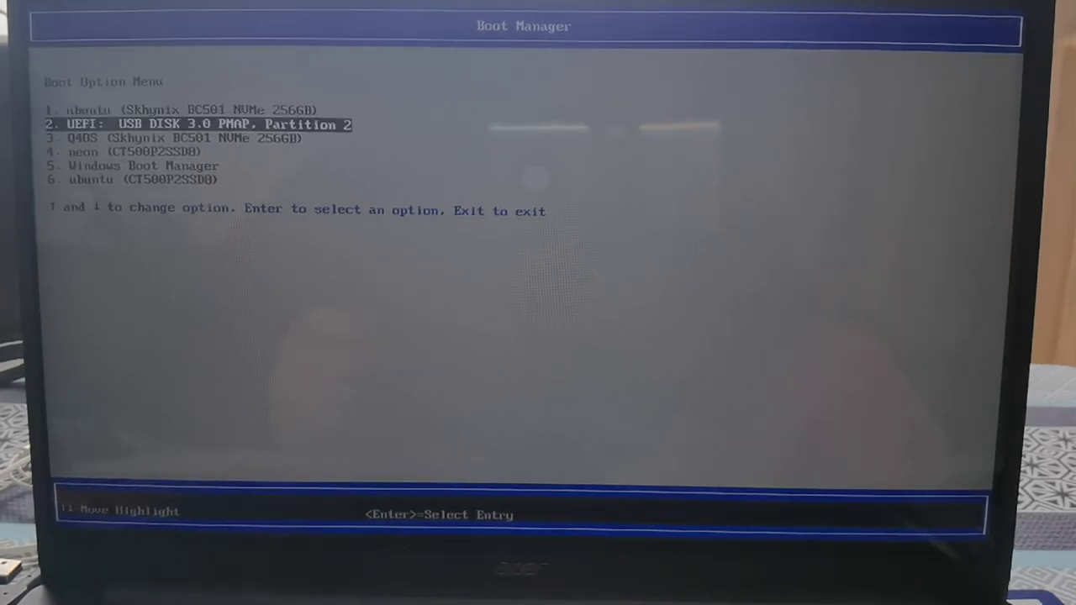
key(Down)
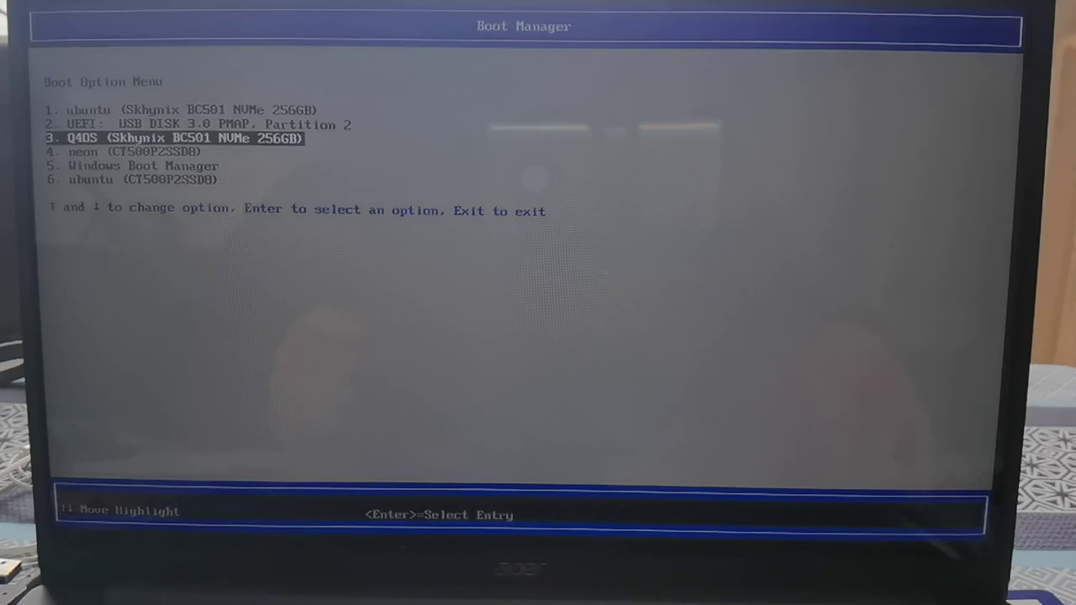
key(Down)
key(Down)
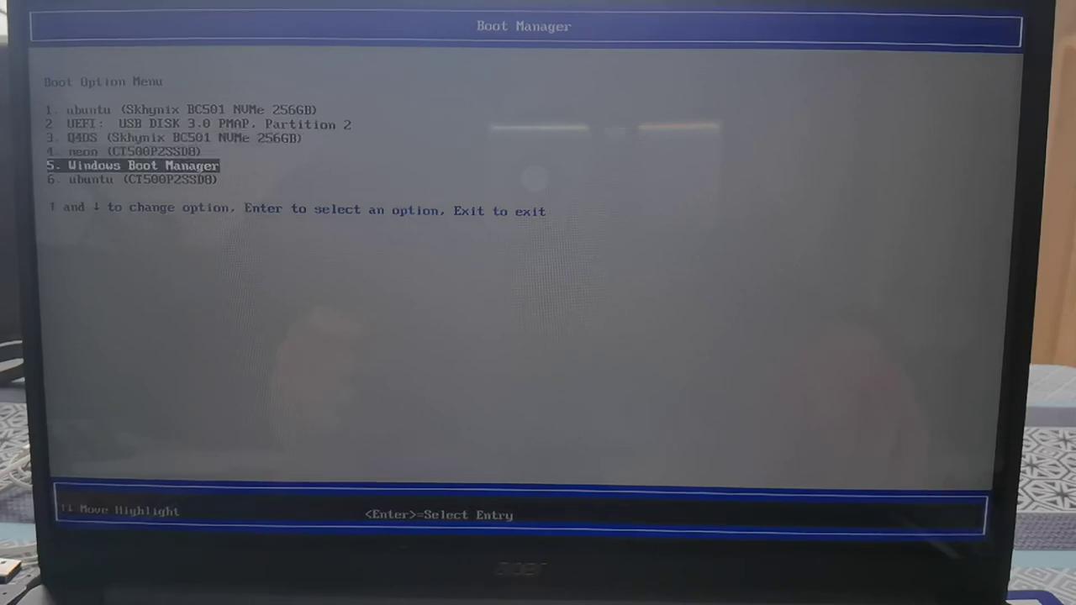
key(Down)
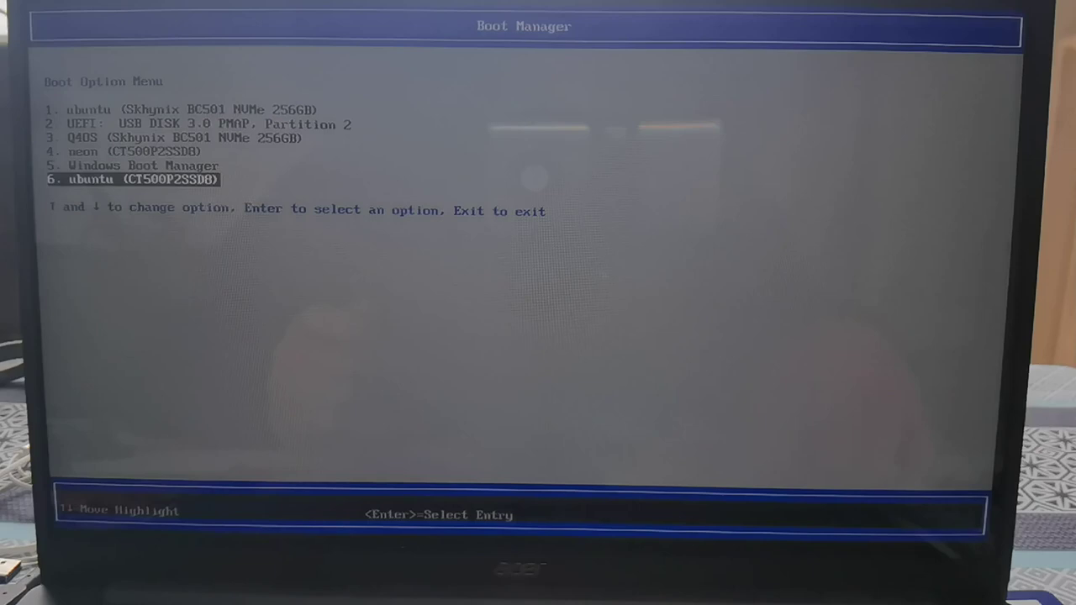
key(Up)
key(Up)
key(Up)
key(Up)
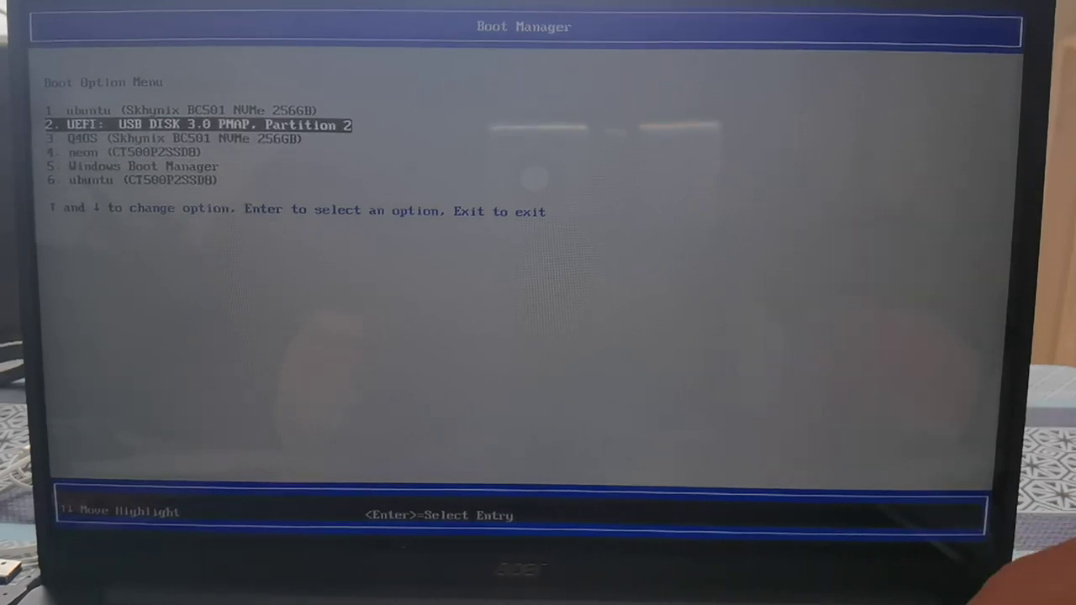
key(Return)
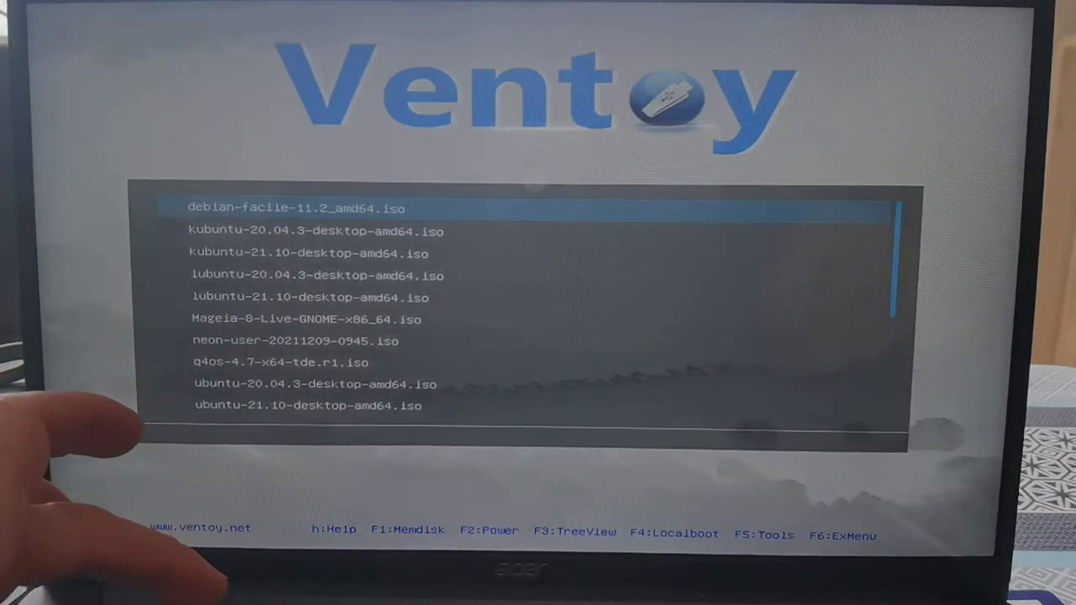
Step: Switch the ISO list to the tree view and open the ZORIN folder
key(F3)
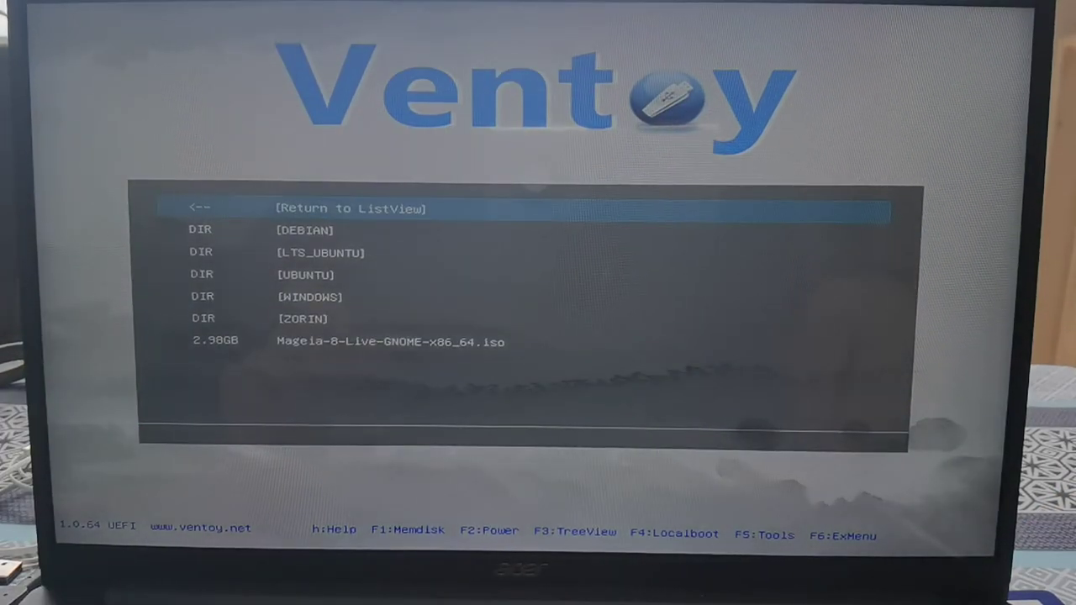
key(Down)
key(Down)
key(Down)
key(Down)
key(Down)
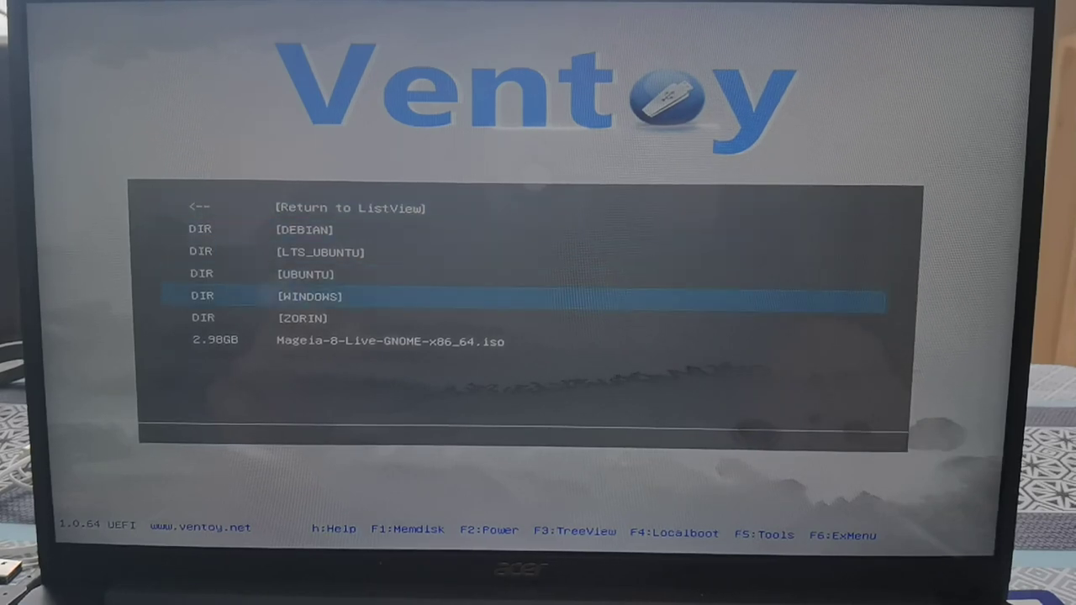
key(Return)
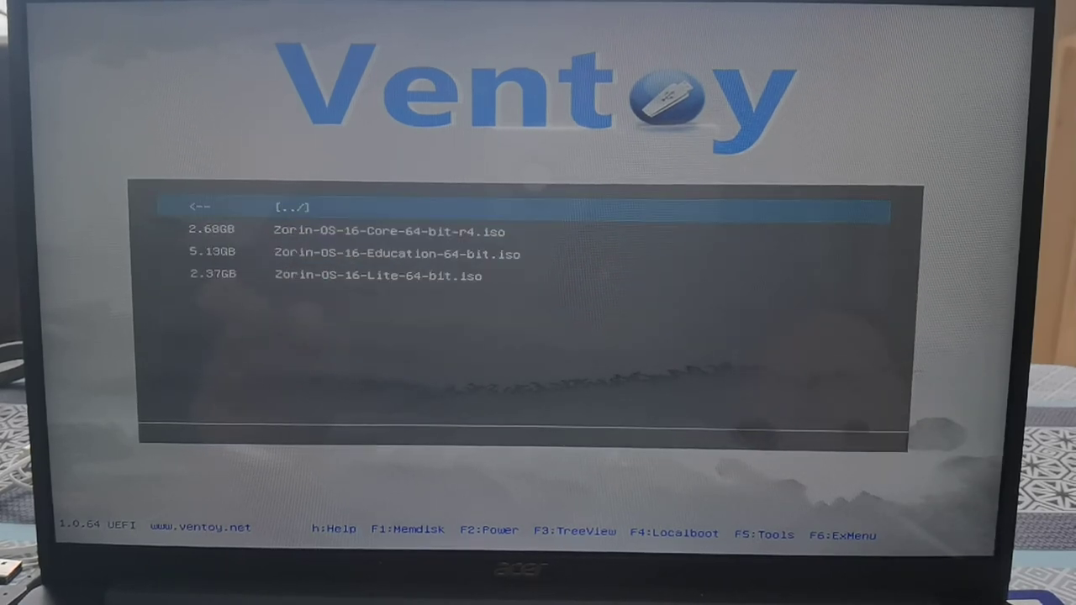
Step: Boot Zorin-OS-16-Education-64-bit.iso with the standard "Try or Install Zorin OS" option
key(Down)
key(Down)
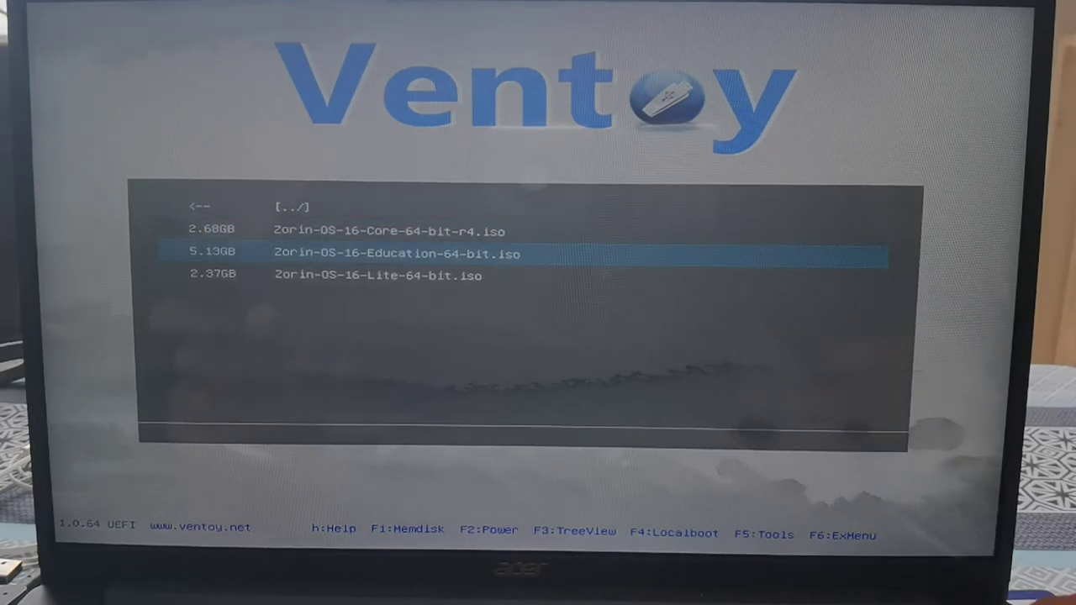
key(Return)
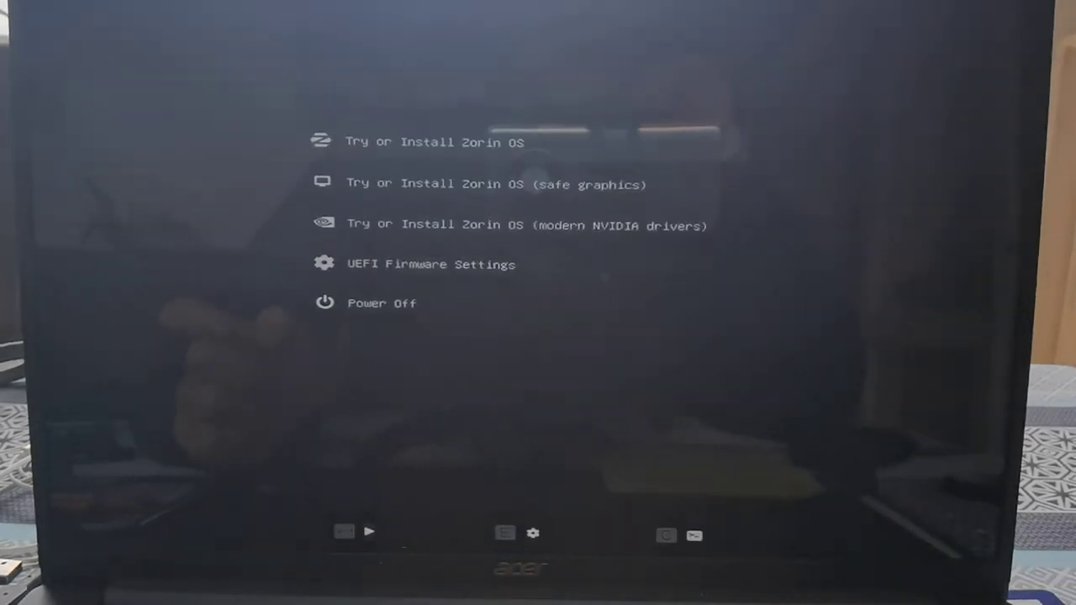
key(Return)
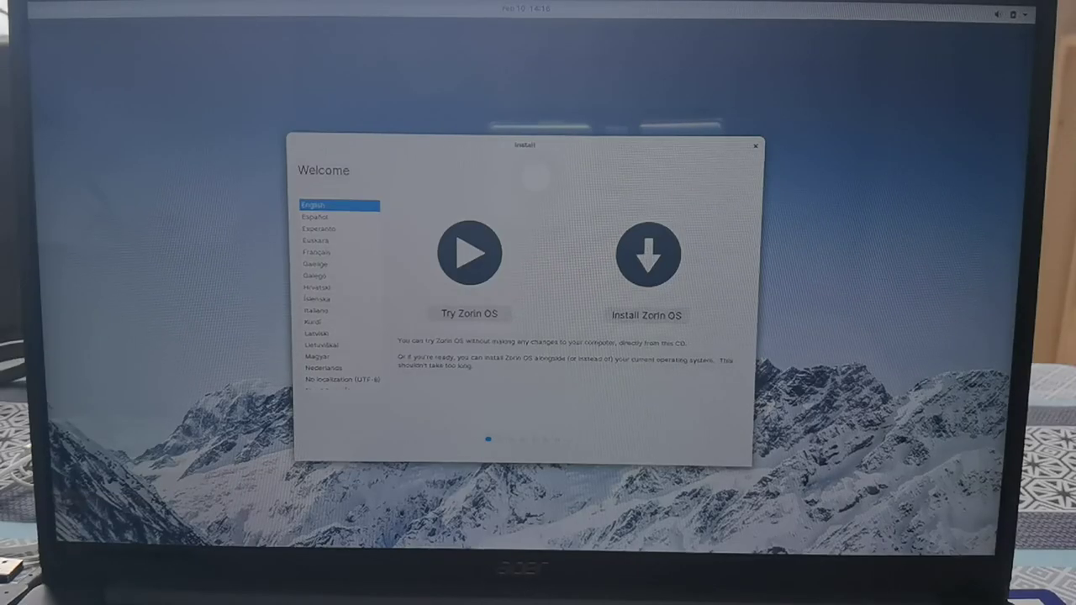
Step: Choose Français as the language and start the live Zorin OS session
key(Down)
key(Down)
key(Down)
key(Down)
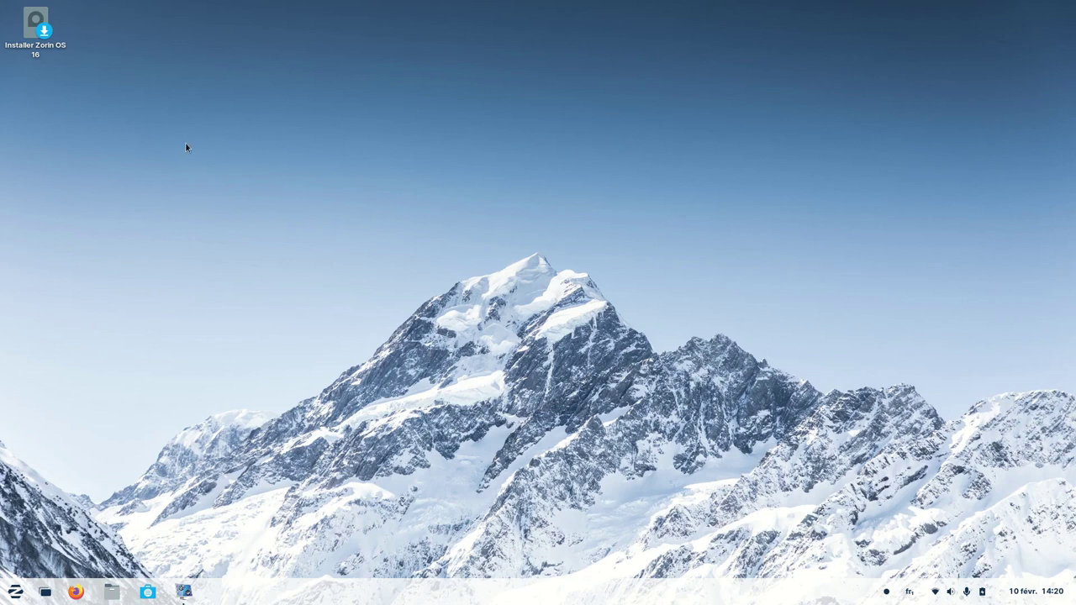
Step: Launch the Zorin OS 16 installer and accept Français with the French (legacy, alt.) keyboard layout
click(49, 38)
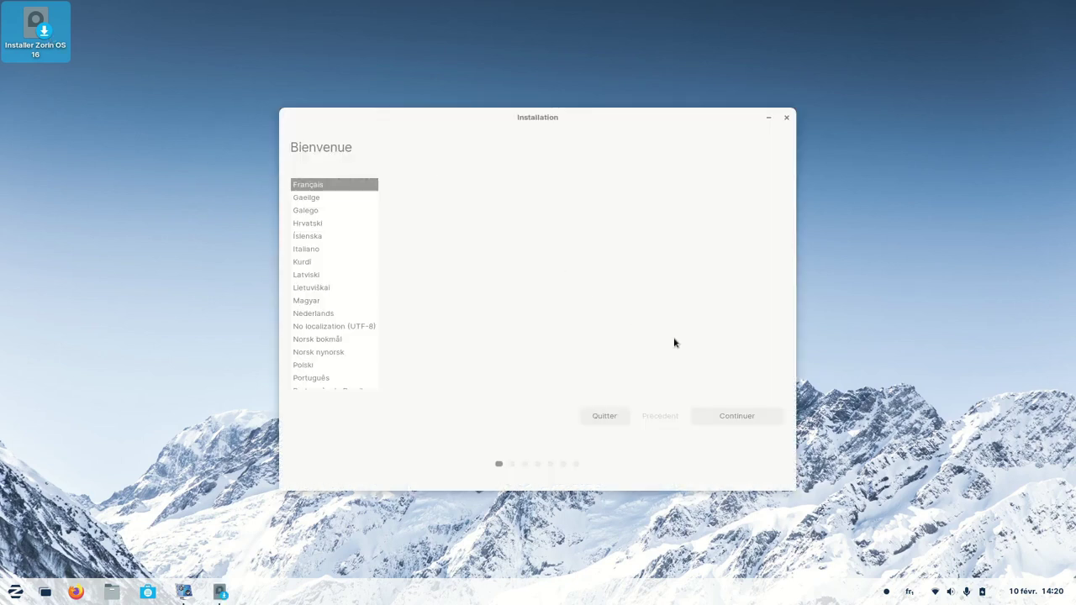
click(725, 413)
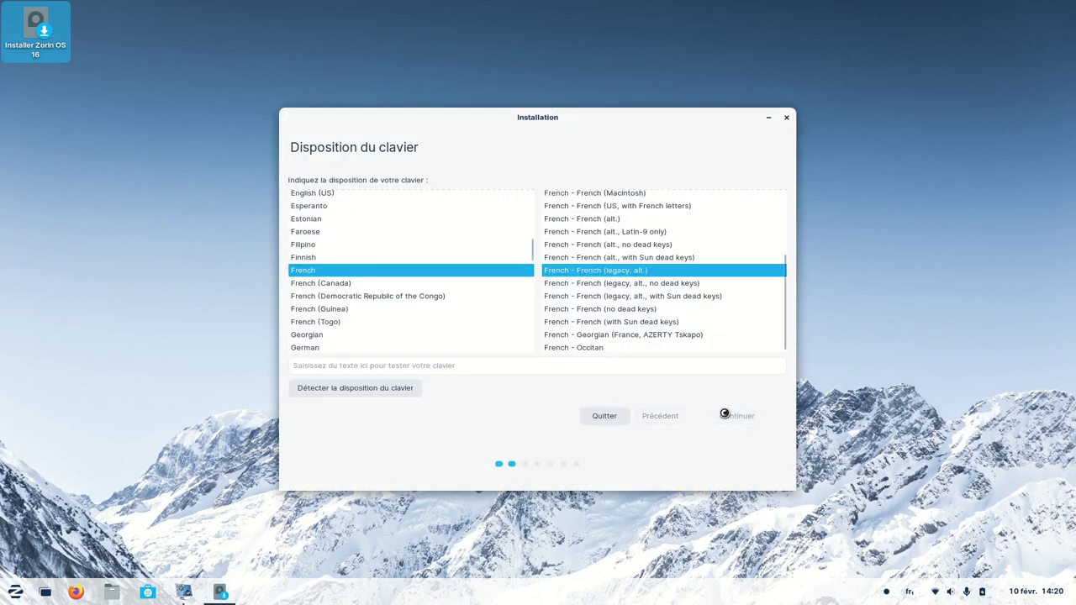
click(726, 415)
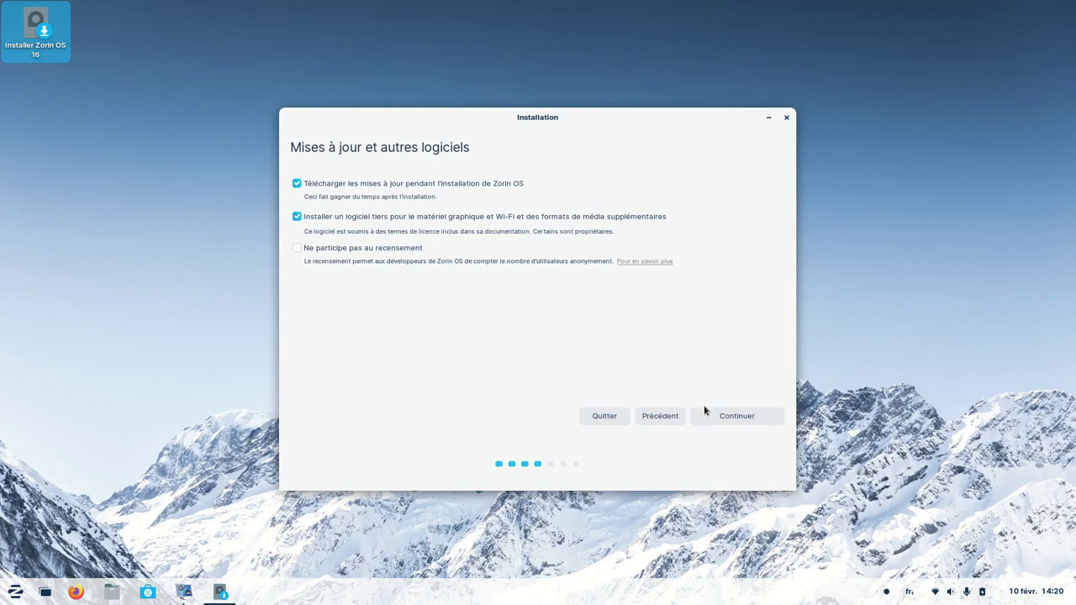
Step: Accept the update and third-party software options, and choose "Autre chose" as the installation type
click(720, 420)
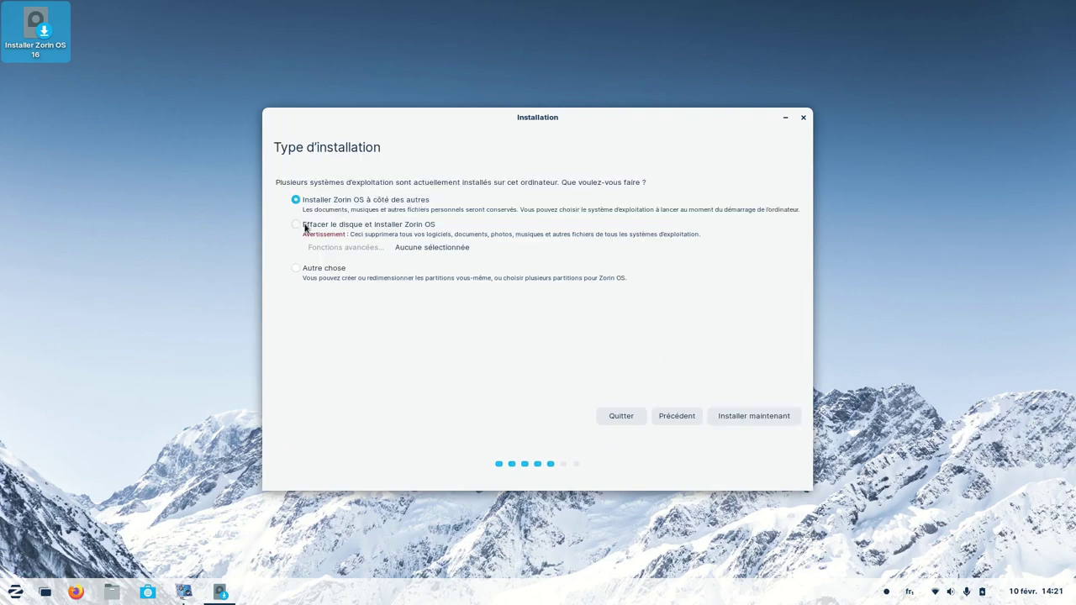
click(296, 269)
click(735, 414)
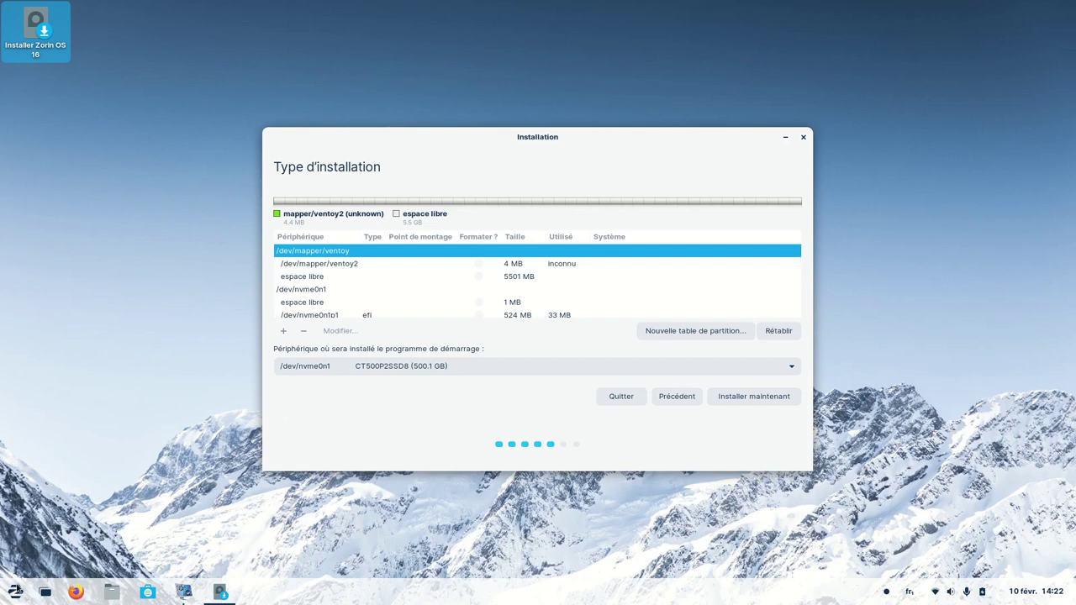
Step: Switch to Disques by searching for "disqu", and maximize it to examine the 500 GB disk's partitions
click(15, 591)
text(disqu)
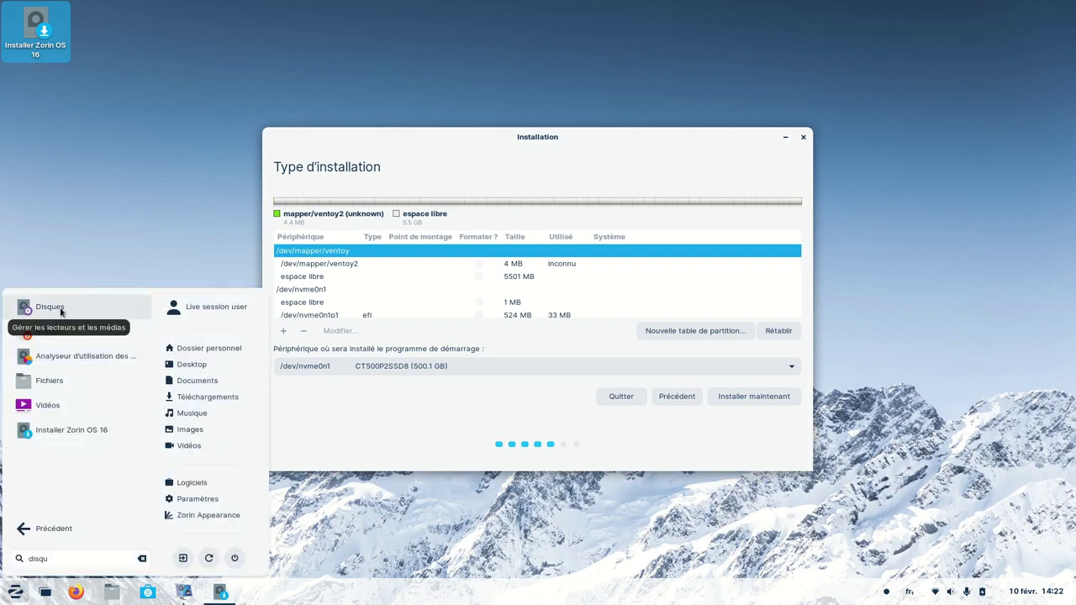
click(61, 311)
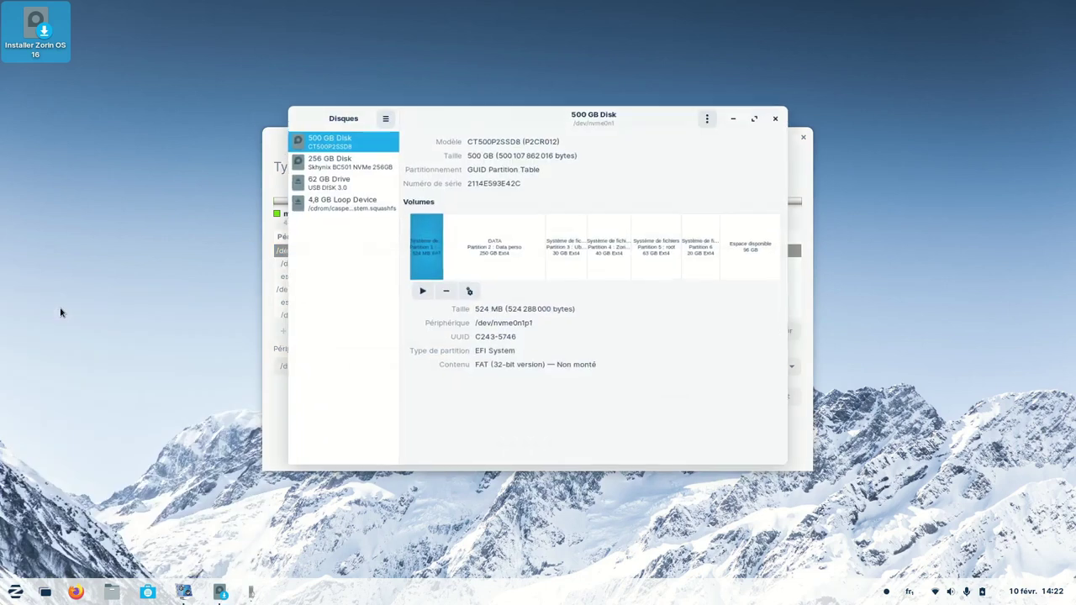
click(756, 116)
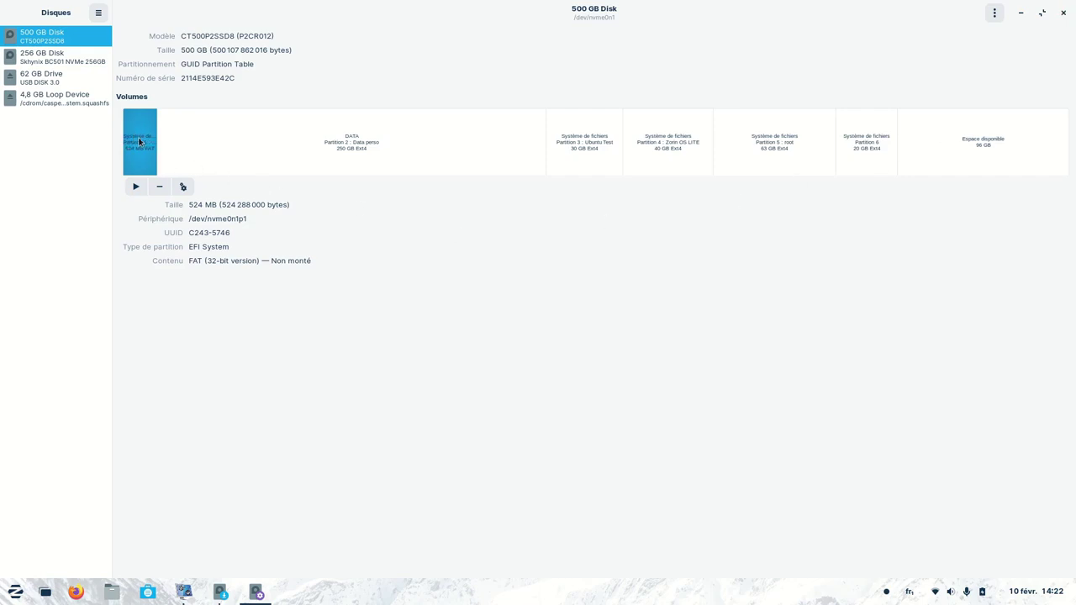
Step: Mount the 500 GB disk's EFI System partition and examine the contents of its EFI folder
click(135, 187)
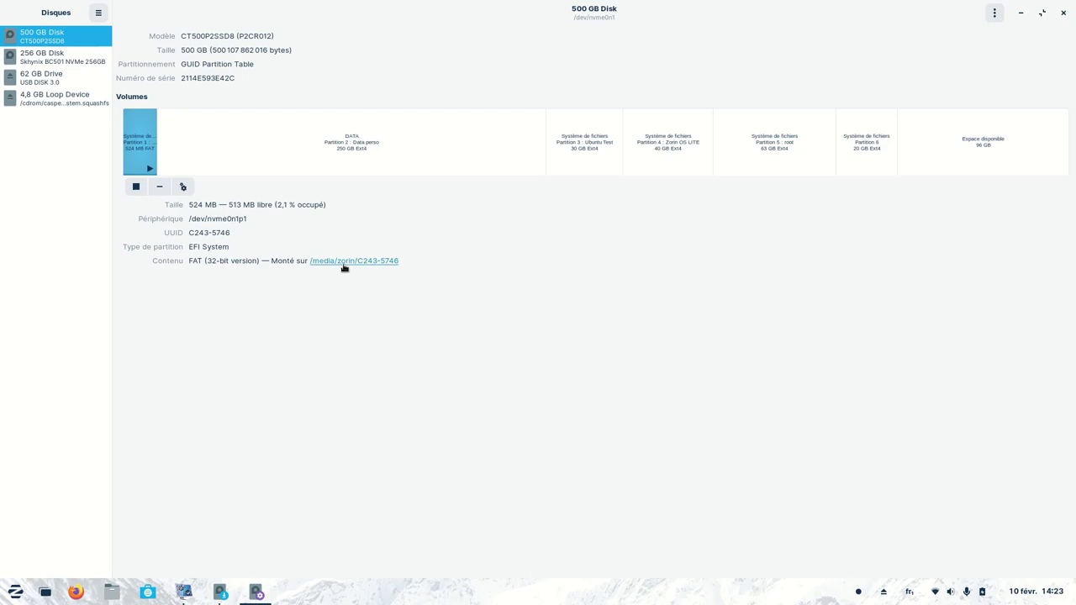
click(343, 265)
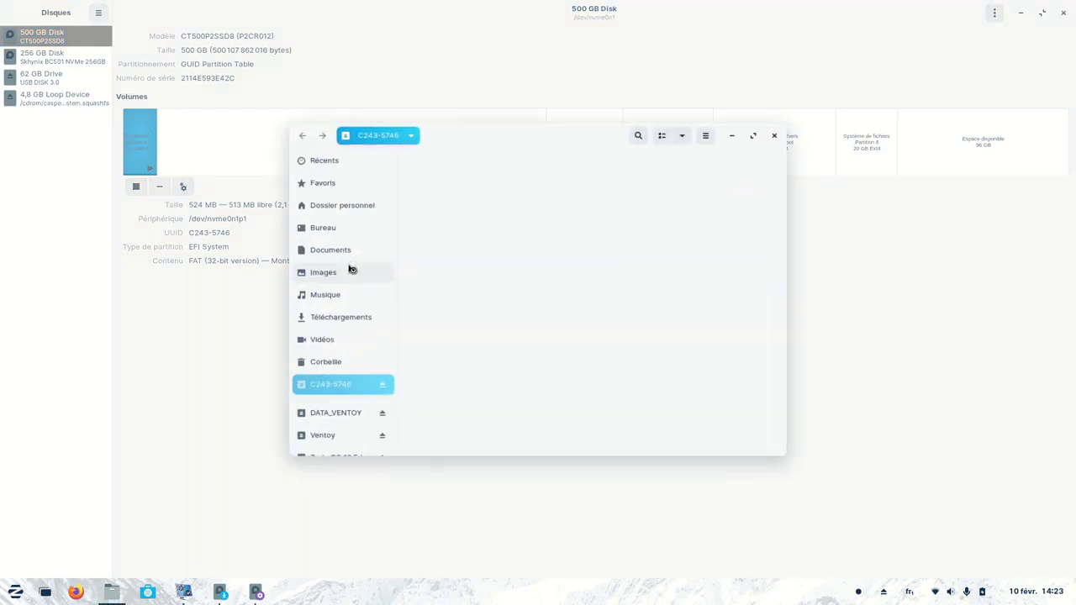
click(454, 178)
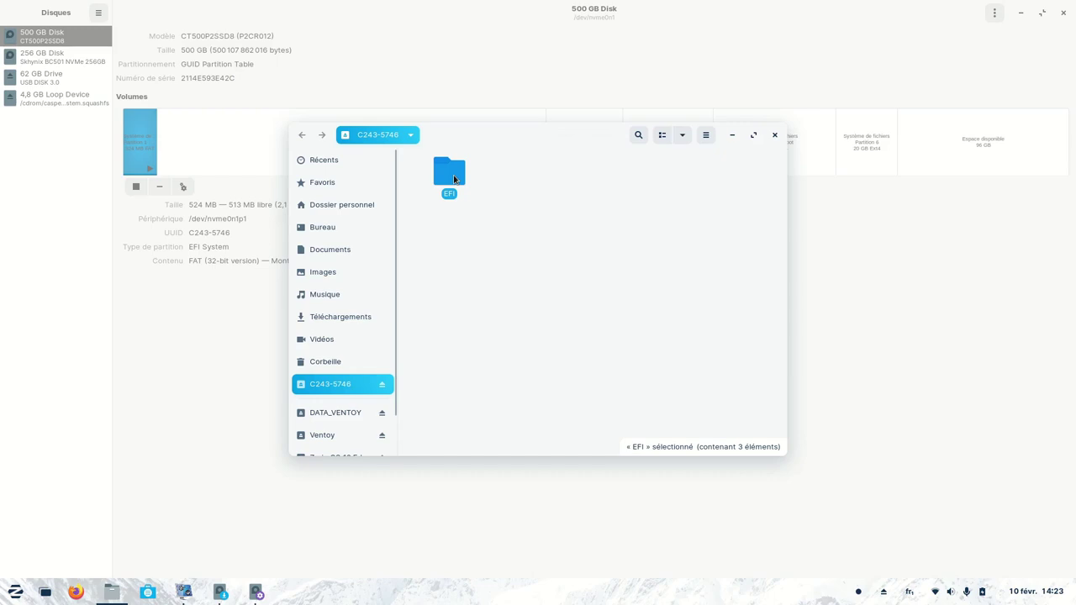
double_click(454, 177)
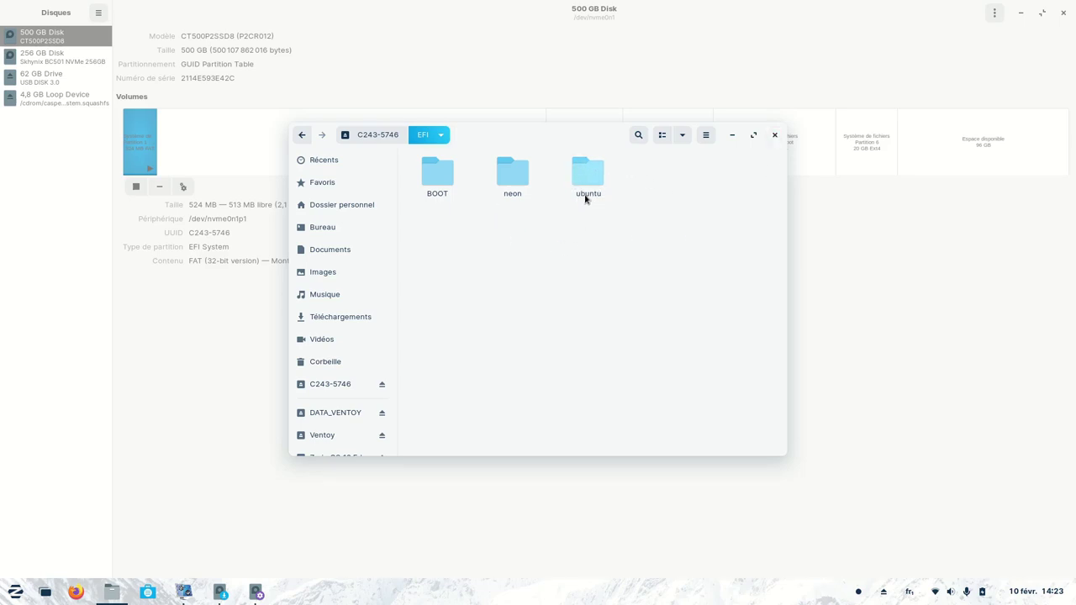
click(775, 135)
Step: Mount the 256 GB disk's ESP partition, examine its EFI folder, and return to the installer
click(47, 56)
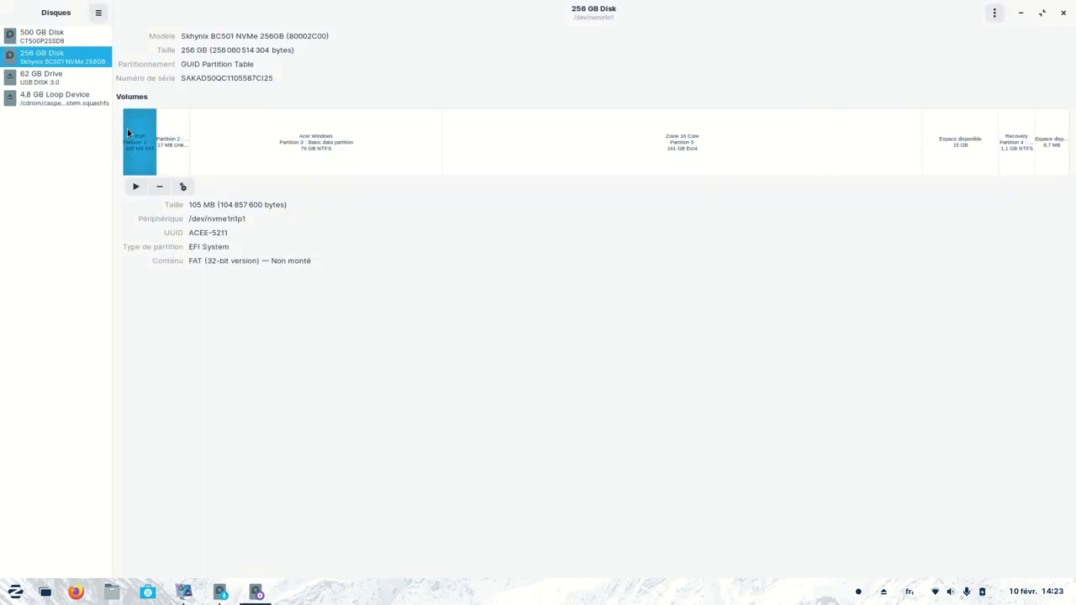
click(135, 188)
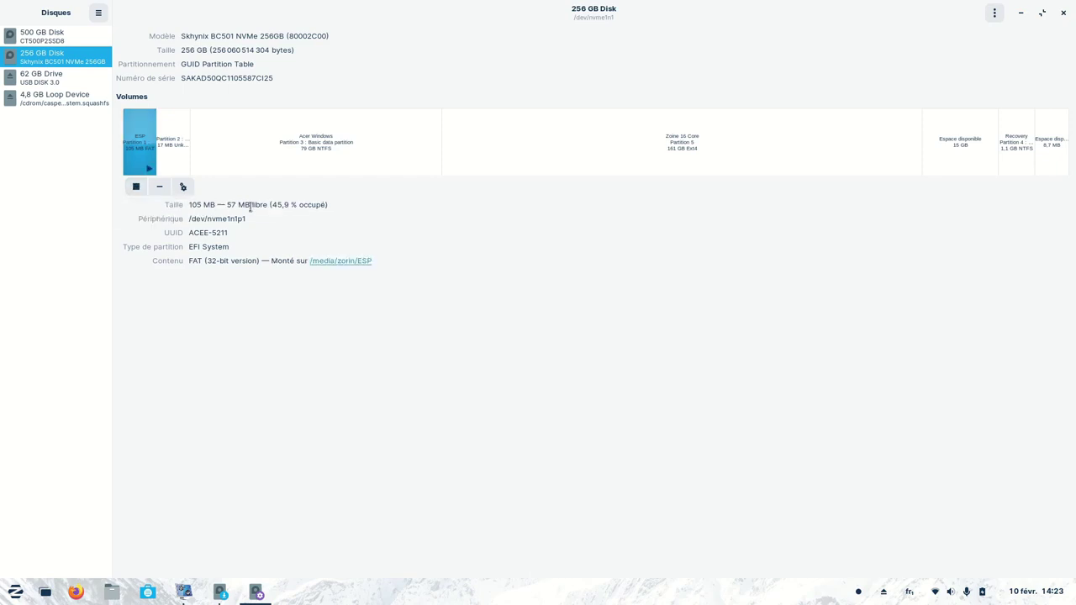
click(337, 262)
double_click(447, 175)
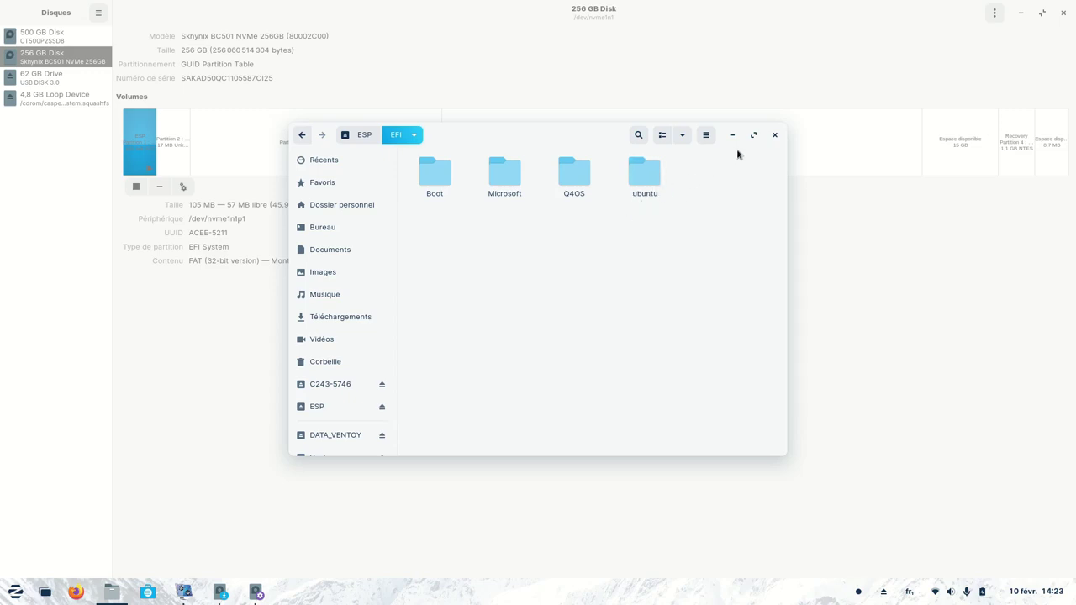
click(775, 135)
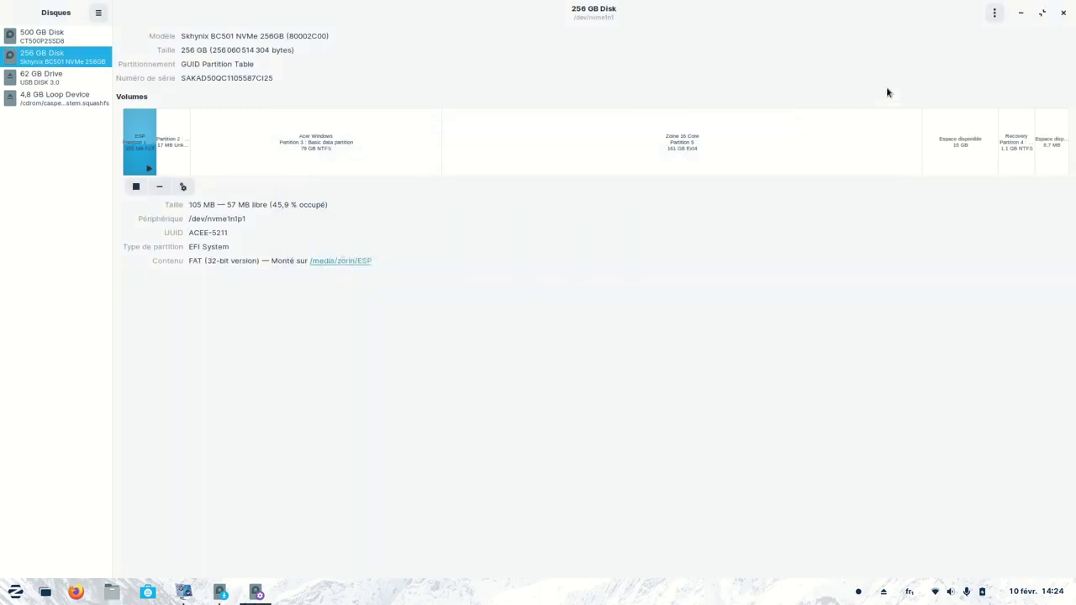
click(1065, 13)
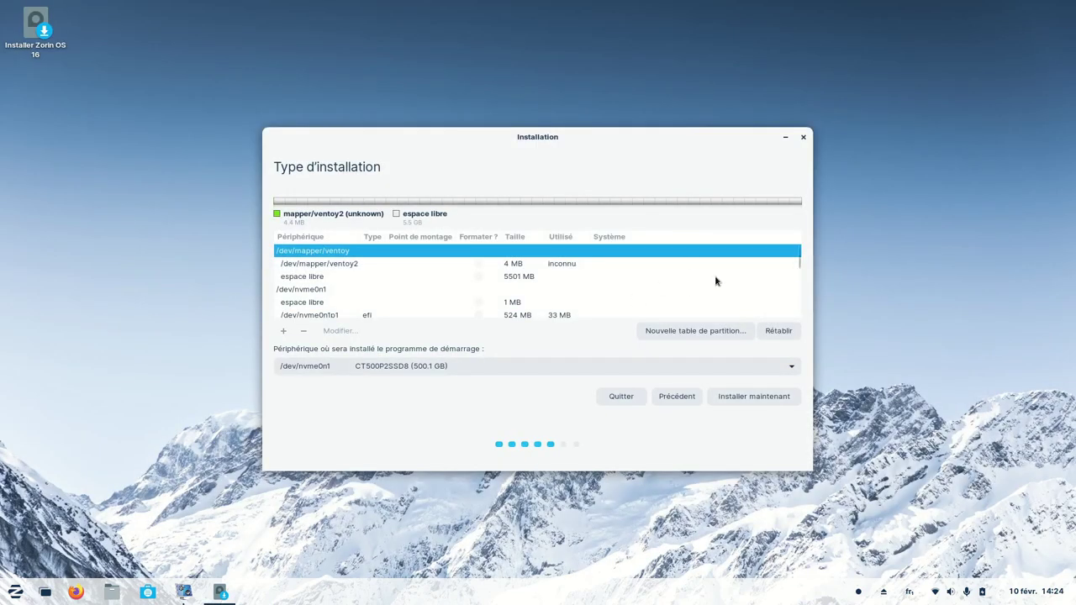
Step: Create a 30000 MB ext4 partition mounted at / in the large free space on the 500 GB disk, /dev/nvme0n1
drag(799, 262, 800, 276)
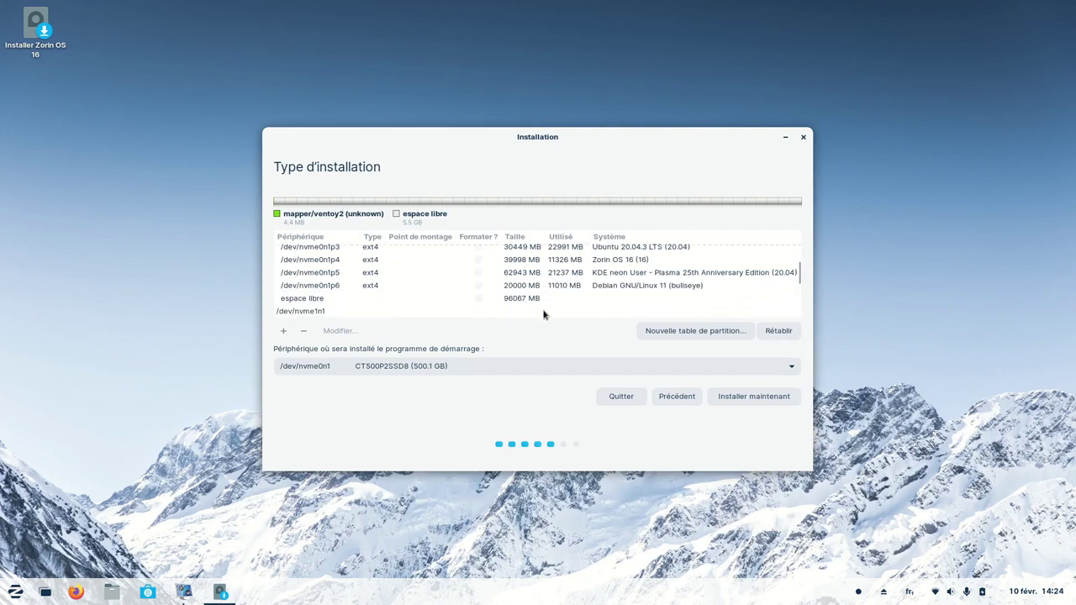
click(319, 299)
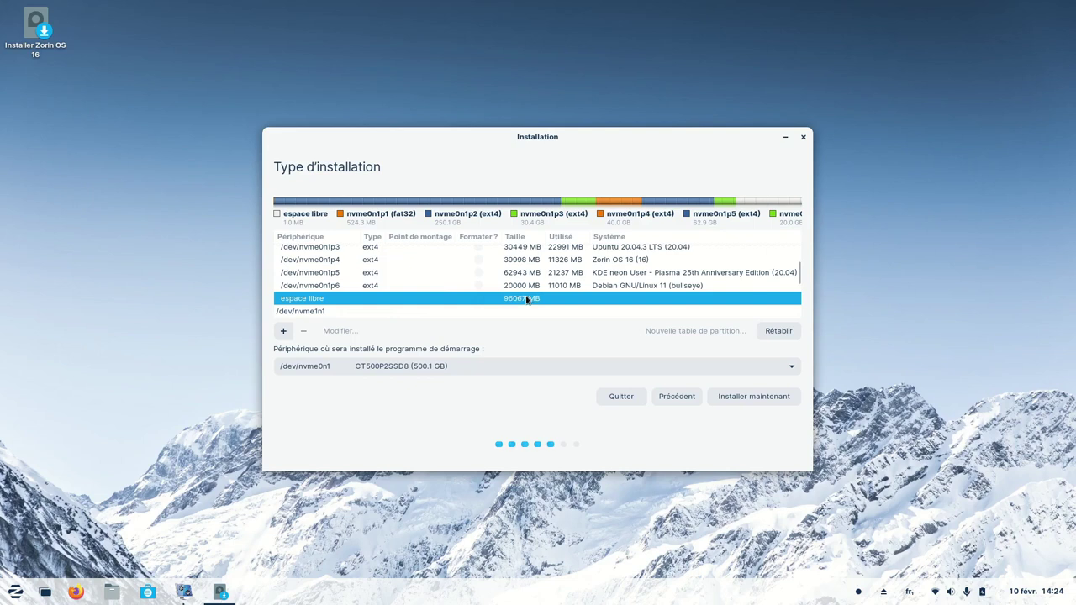
click(284, 332)
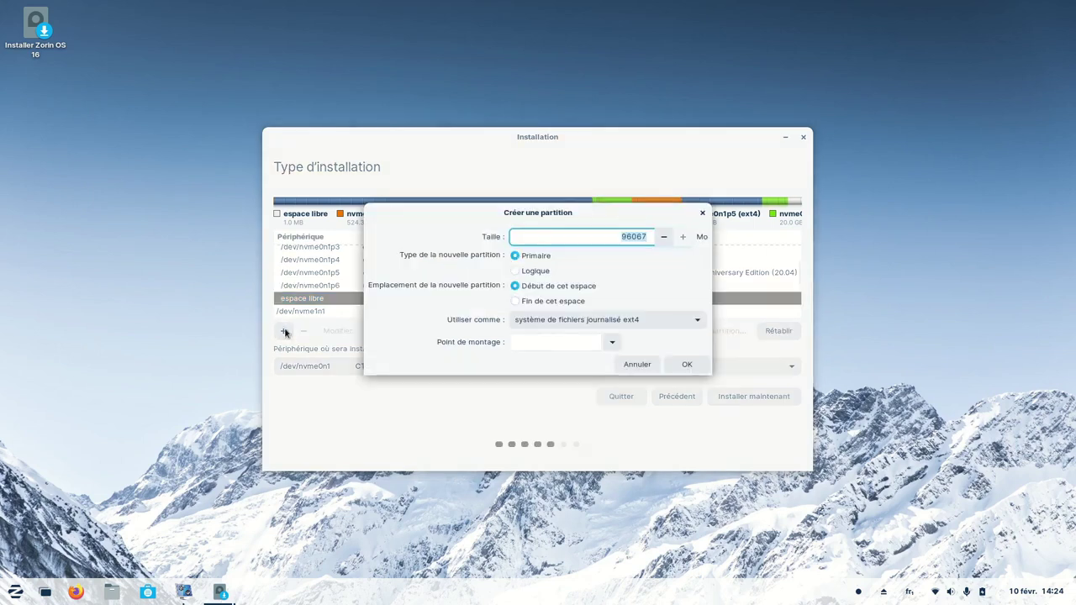
click(619, 236)
drag(619, 236, 657, 240)
text(30000)
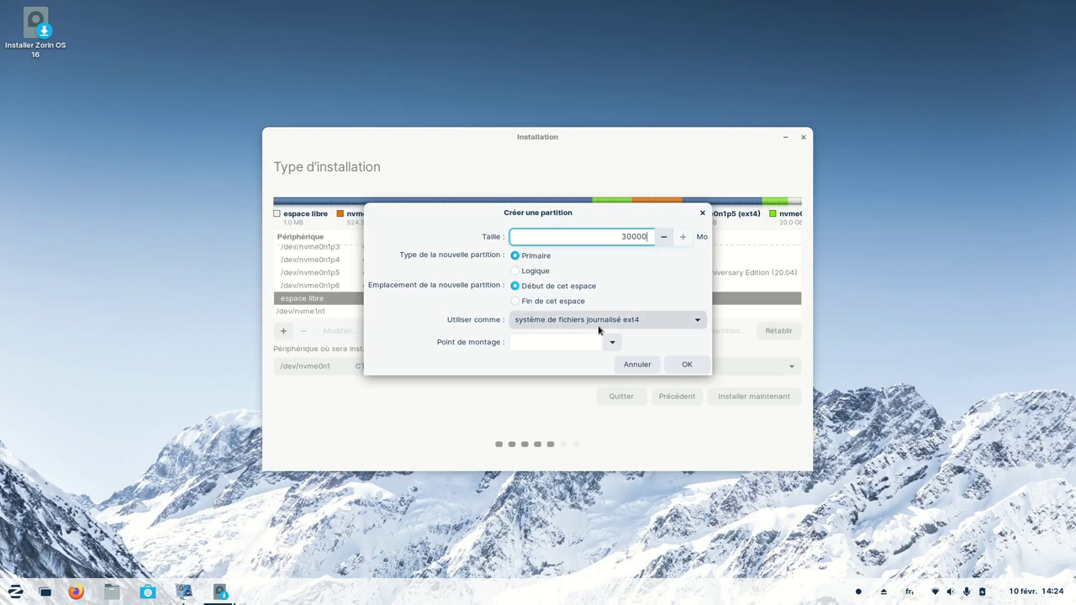
click(662, 322)
click(672, 322)
click(672, 321)
click(643, 328)
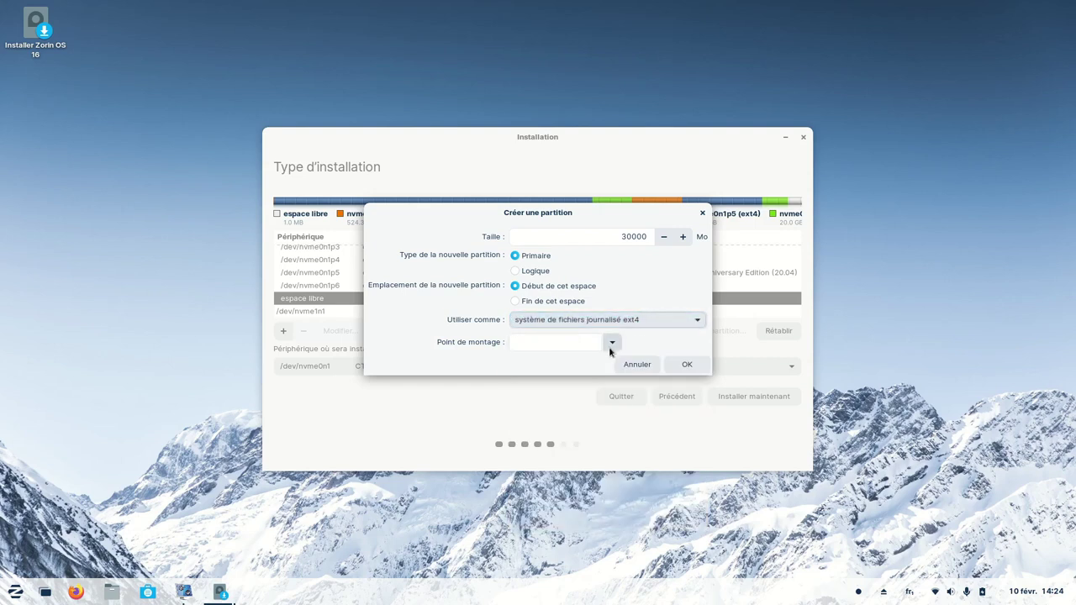
click(610, 346)
click(517, 369)
click(693, 365)
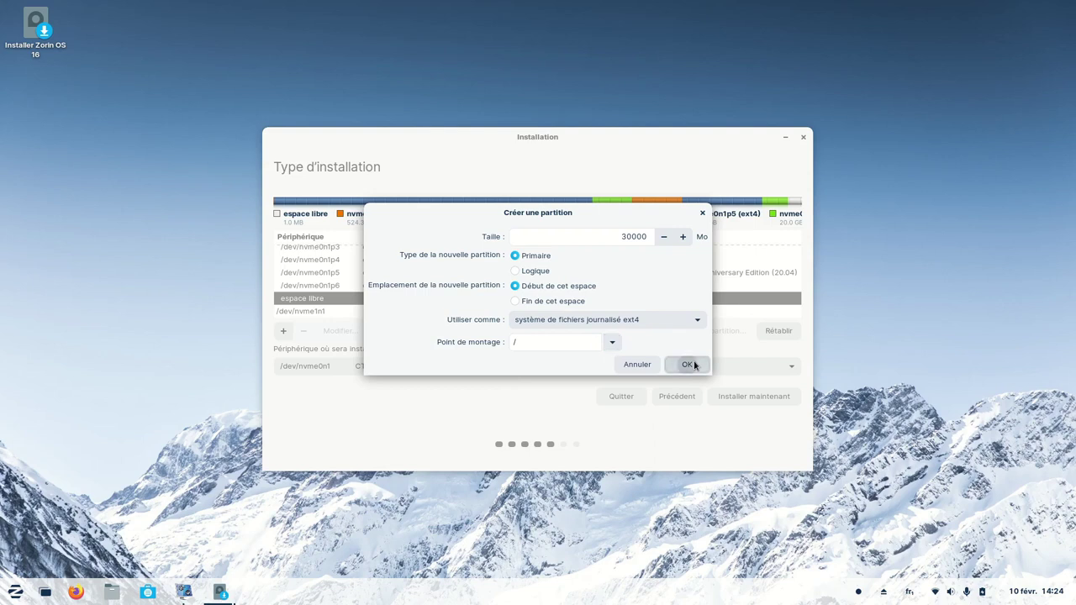
Step: Create an ext4 partition mounted at /home using all the remaining free space on /dev/nvme0n1
drag(799, 263, 800, 276)
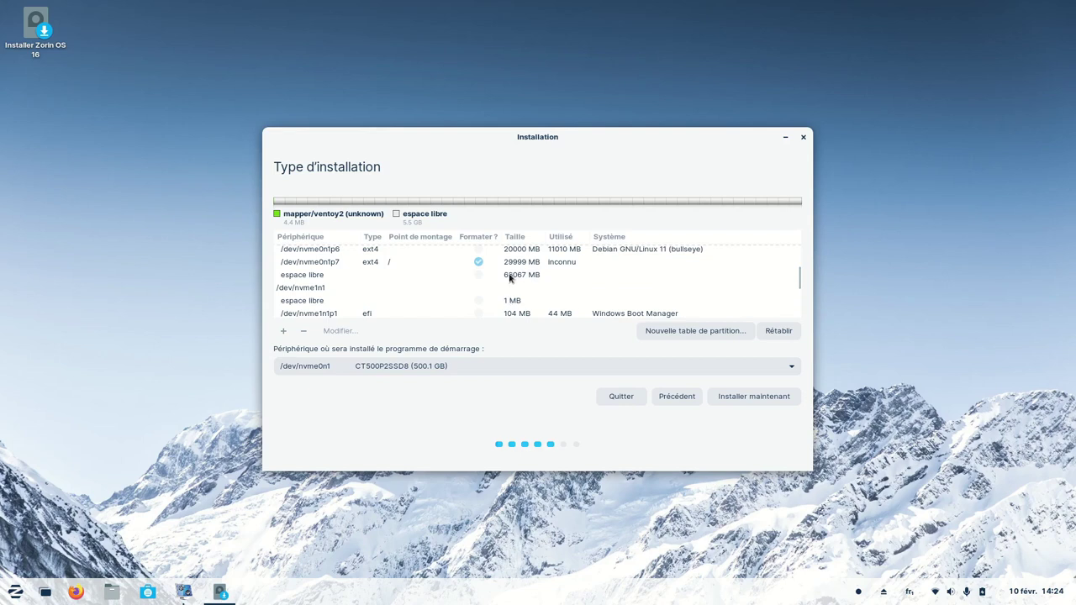
click(320, 277)
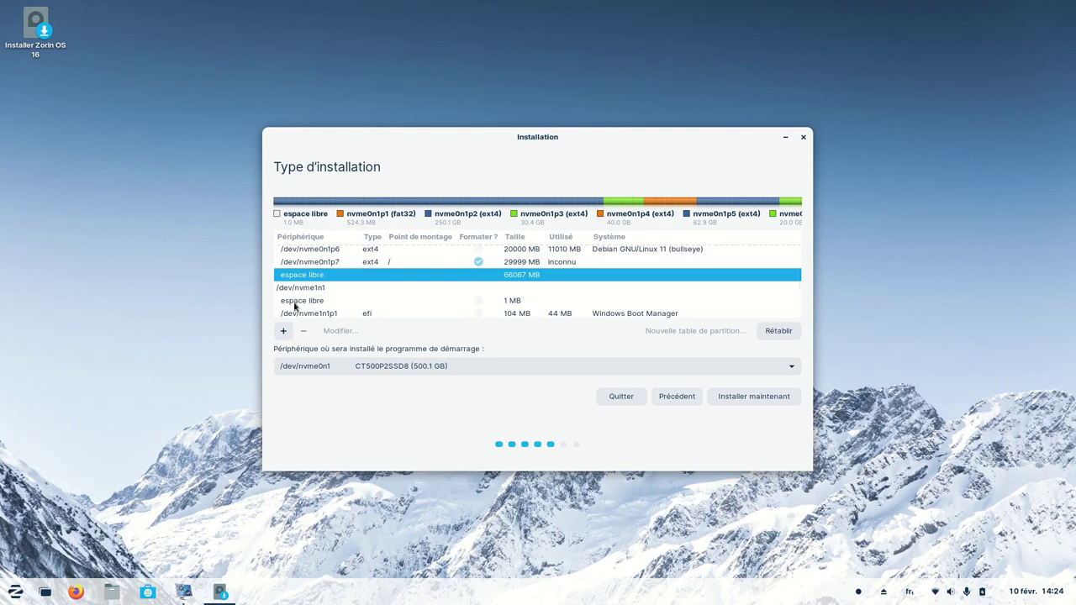
click(284, 332)
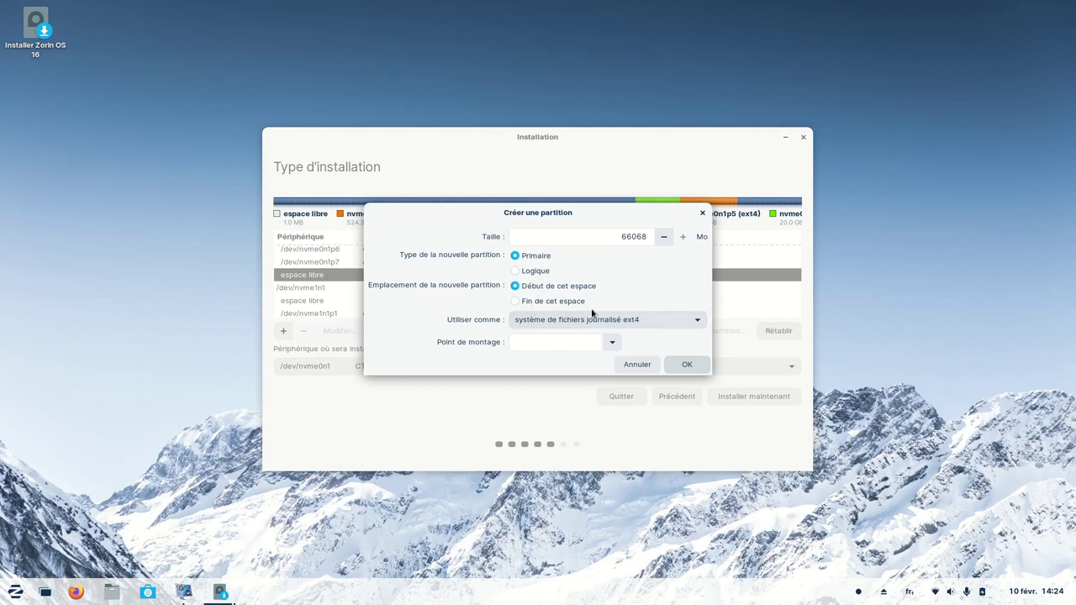
click(614, 345)
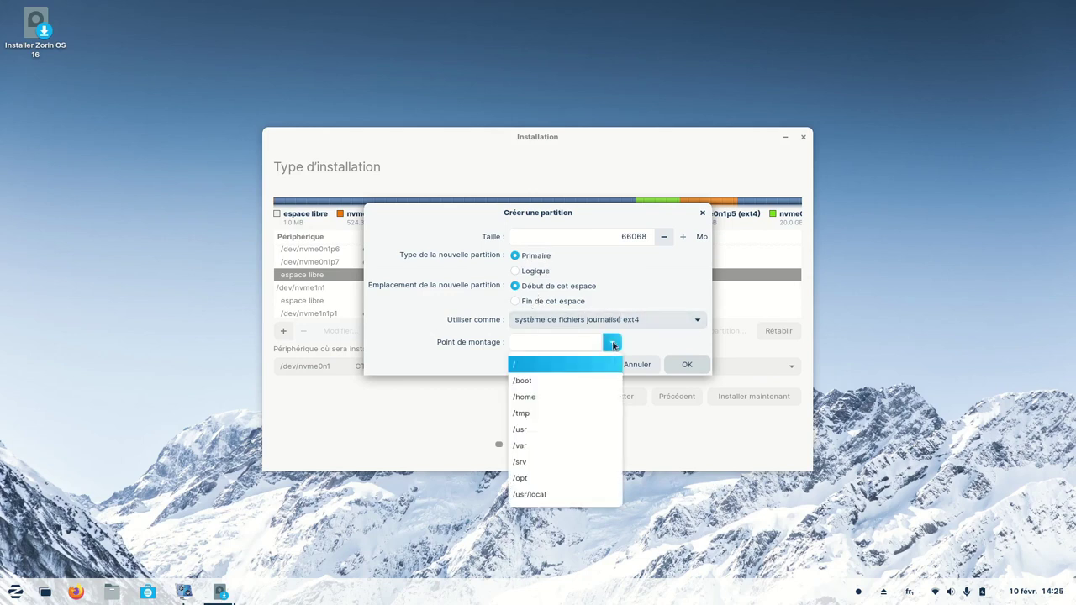
click(540, 396)
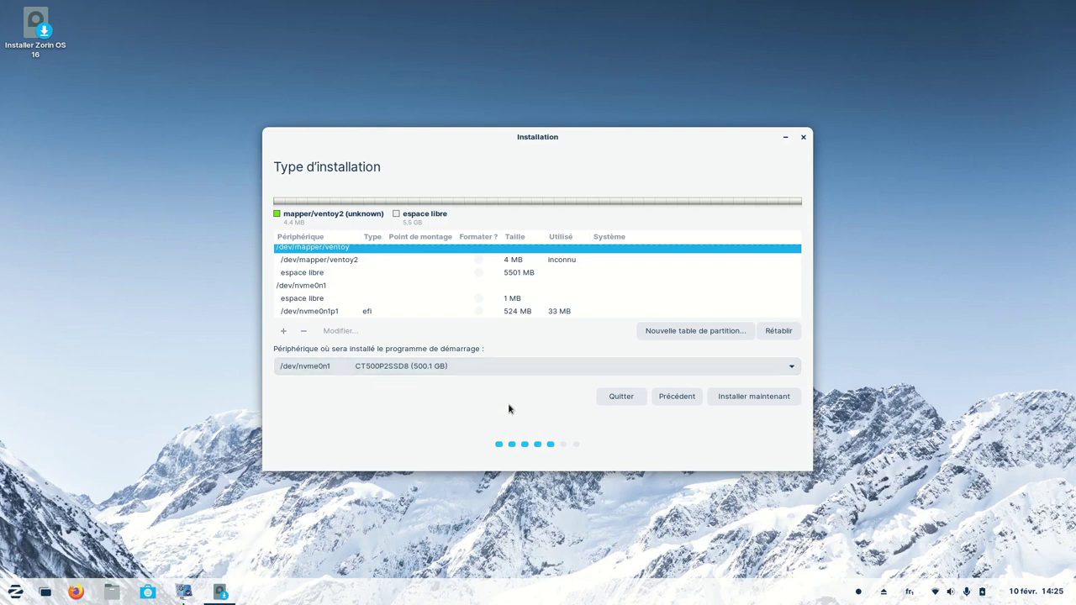
Step: Start the installation, accept writing the partition changes to the disks, and set the location to Paris
click(780, 407)
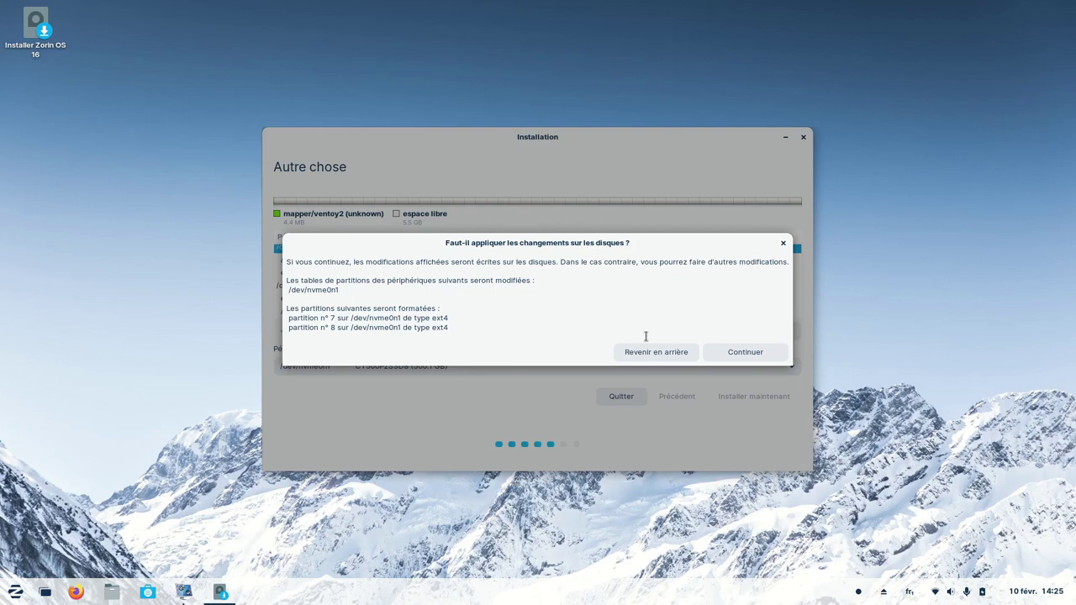
click(762, 353)
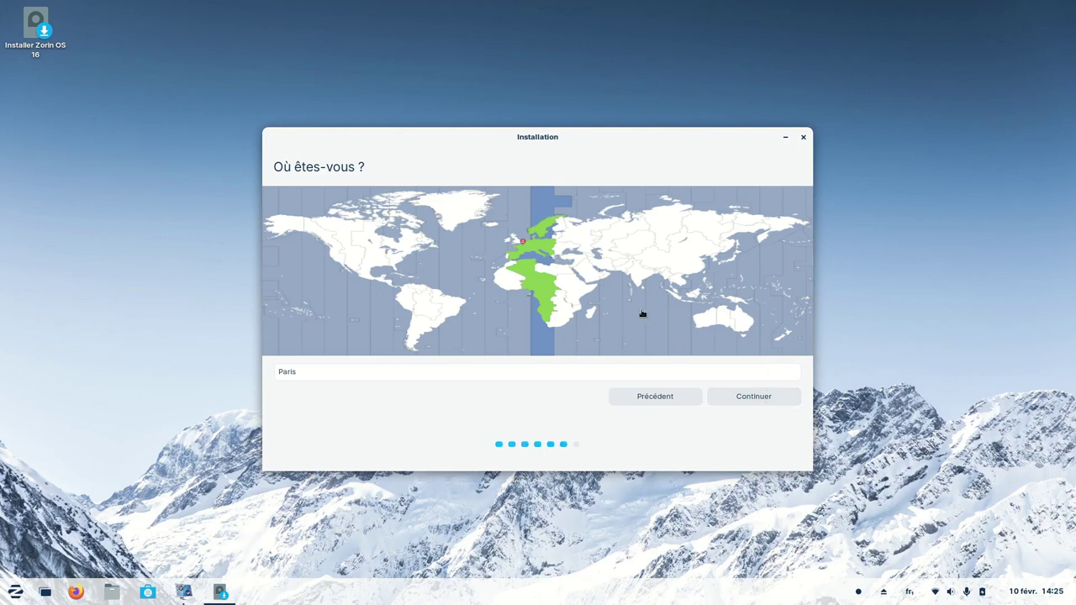
click(633, 248)
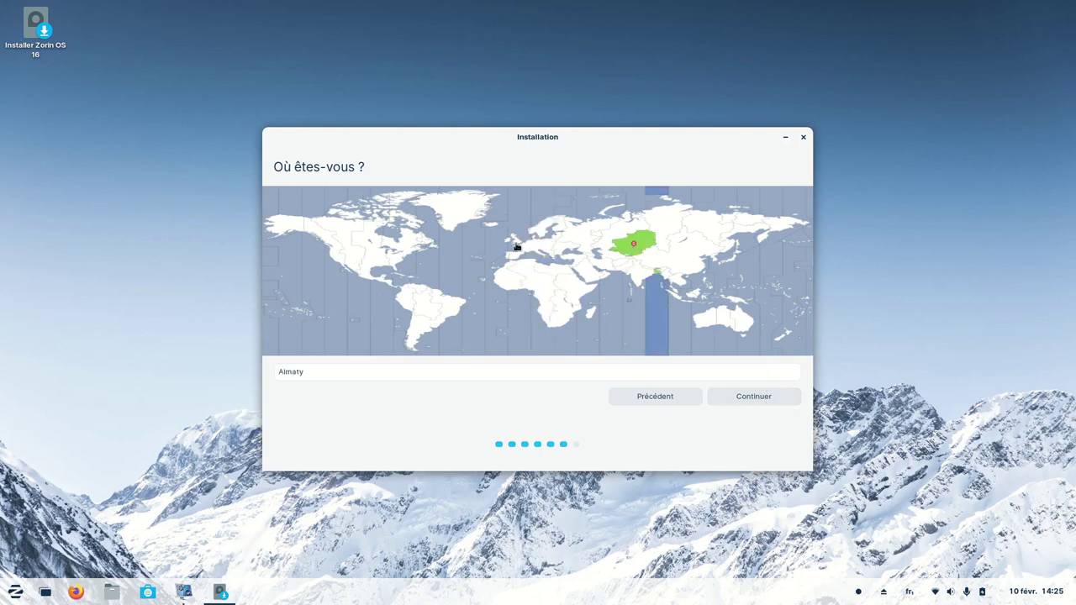
click(516, 246)
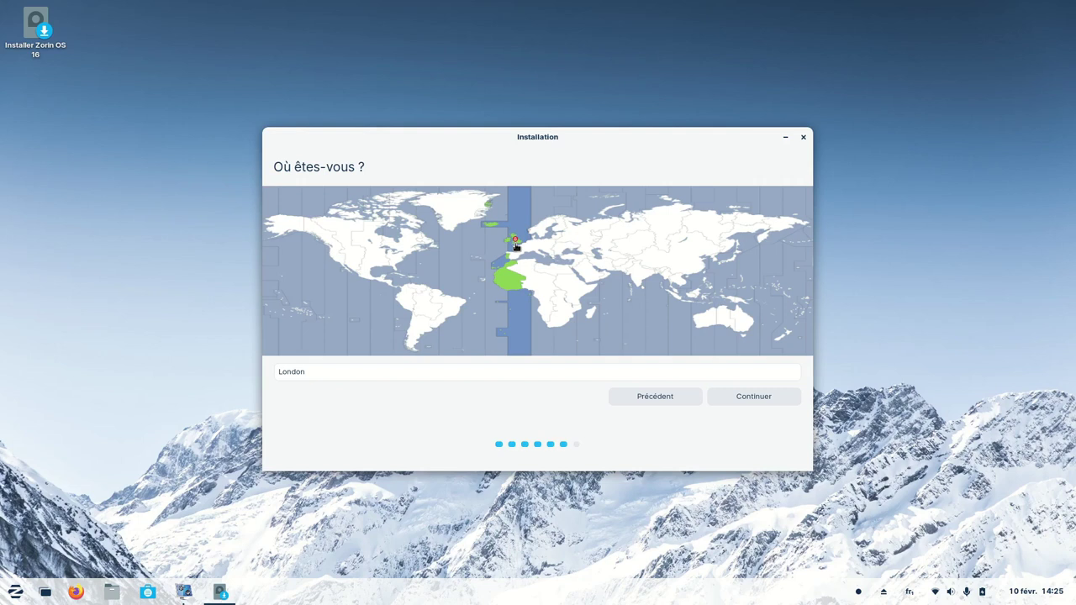
click(517, 251)
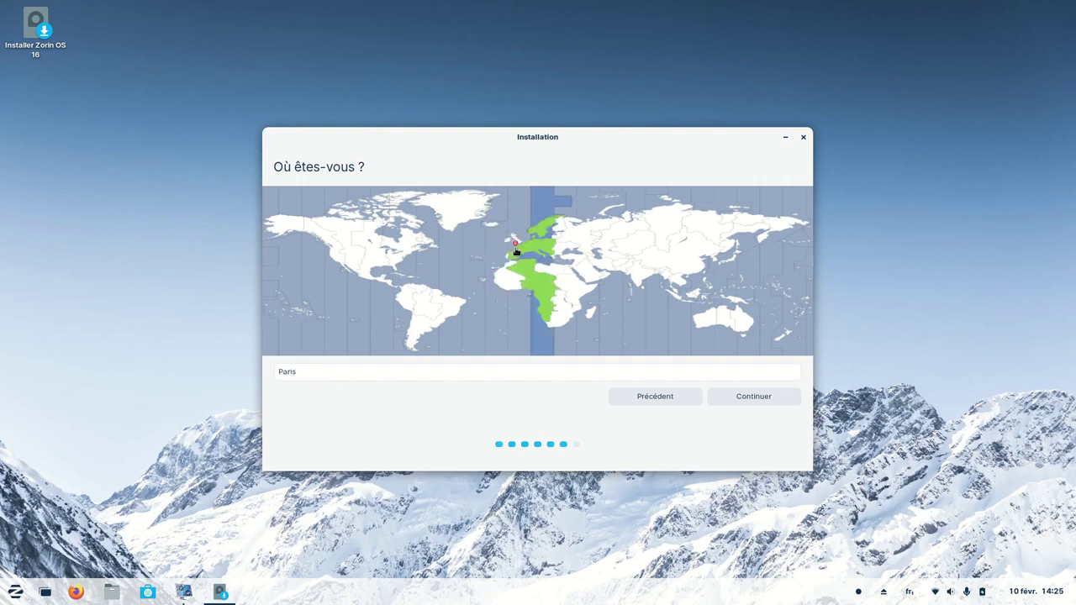
click(748, 396)
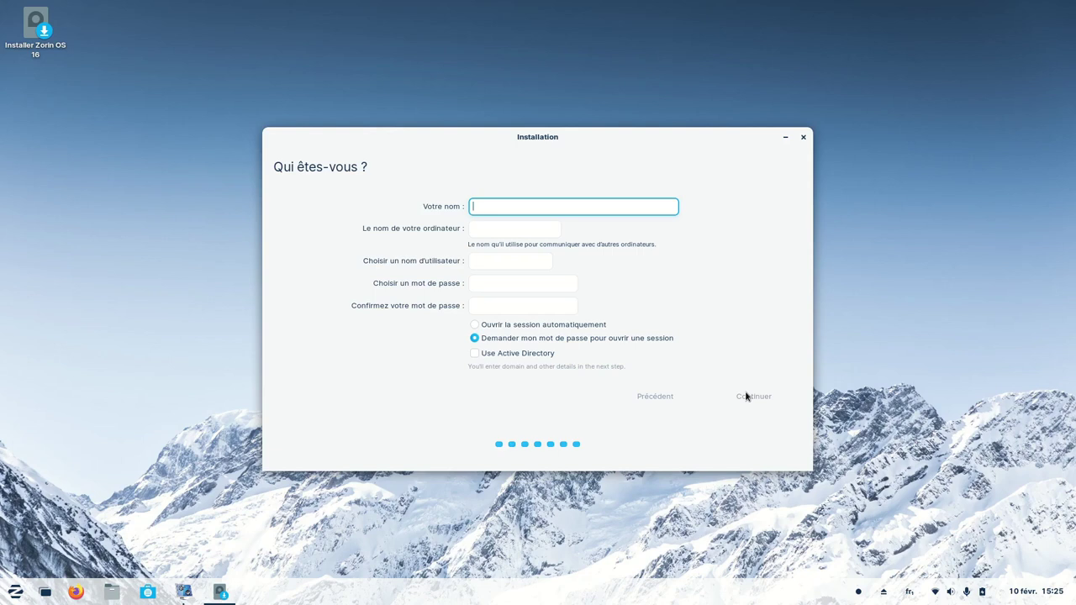
Step: Enter the user's name and the account password with its confirmation, proceed with the installation, and choose to continue testing once it finishes
text(Micka)
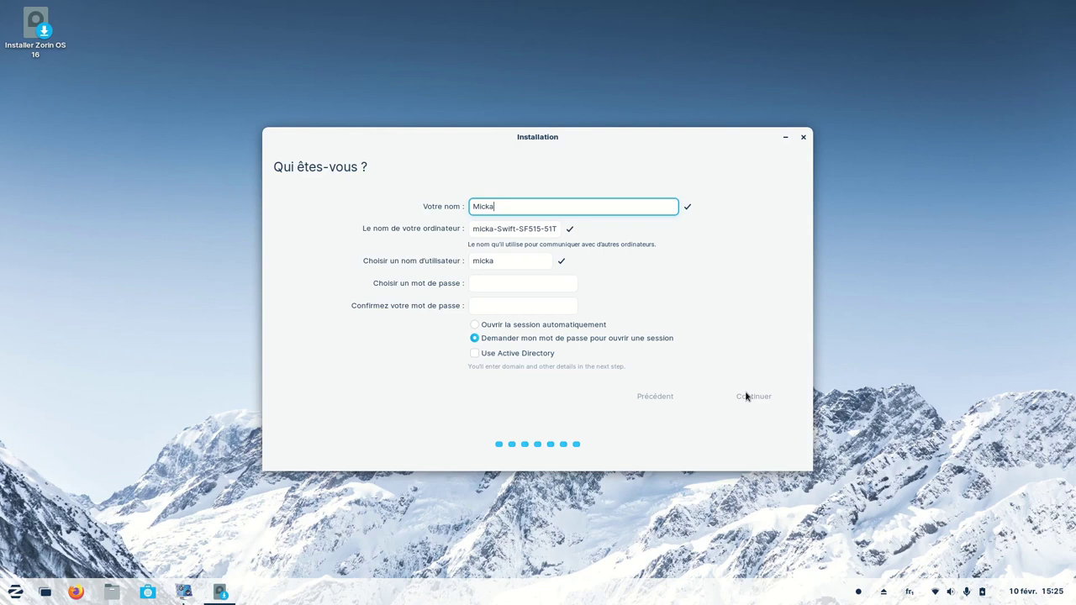
text(ël)
key(Tab)
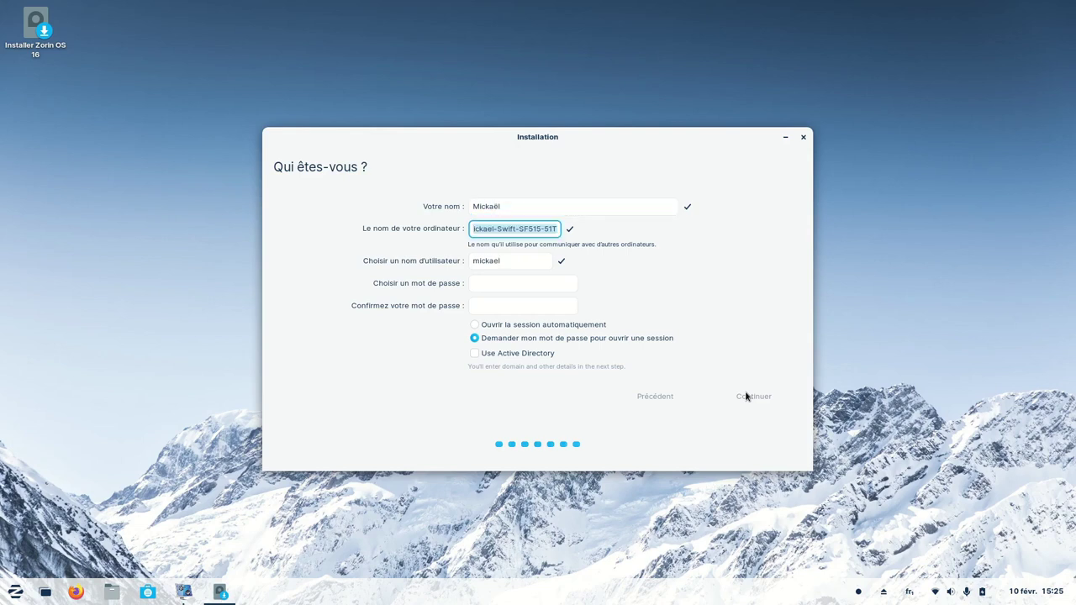
key(Tab)
key(Tab)
text(a)
key(Tab)
text(a)
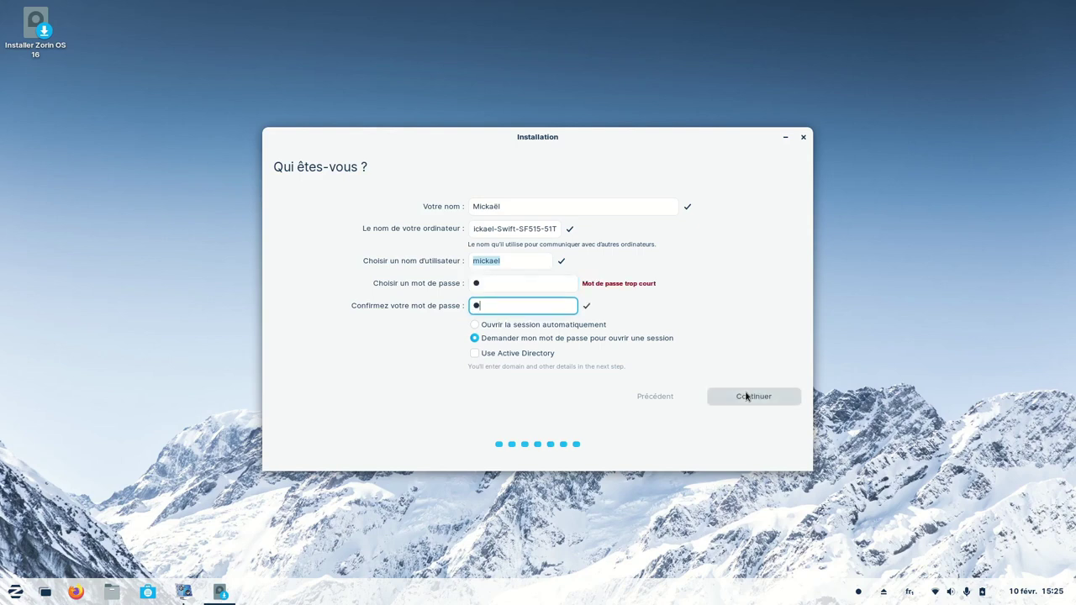
click(781, 401)
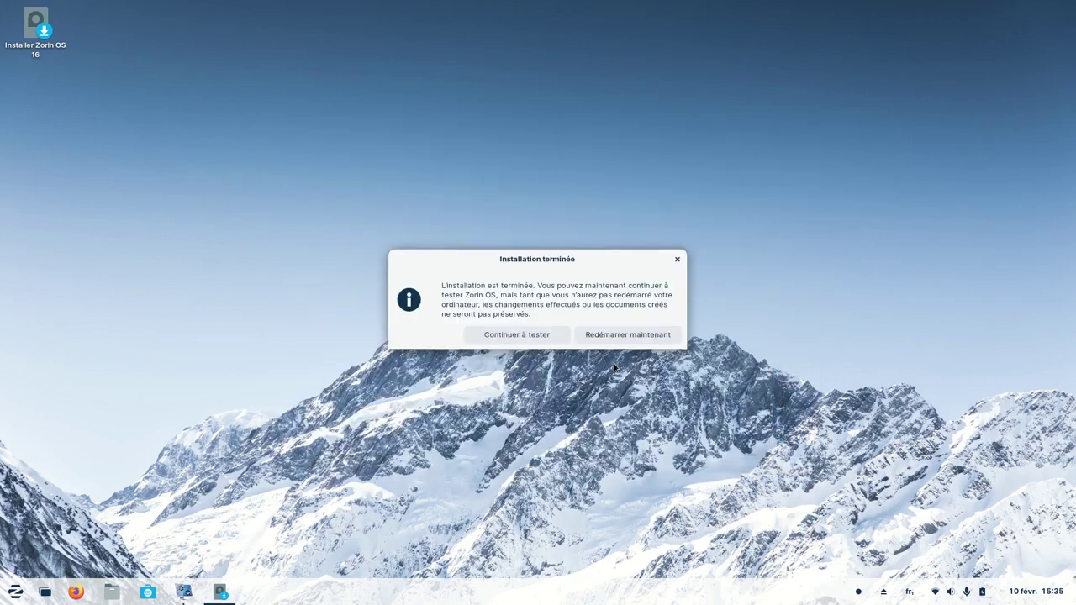
click(516, 336)
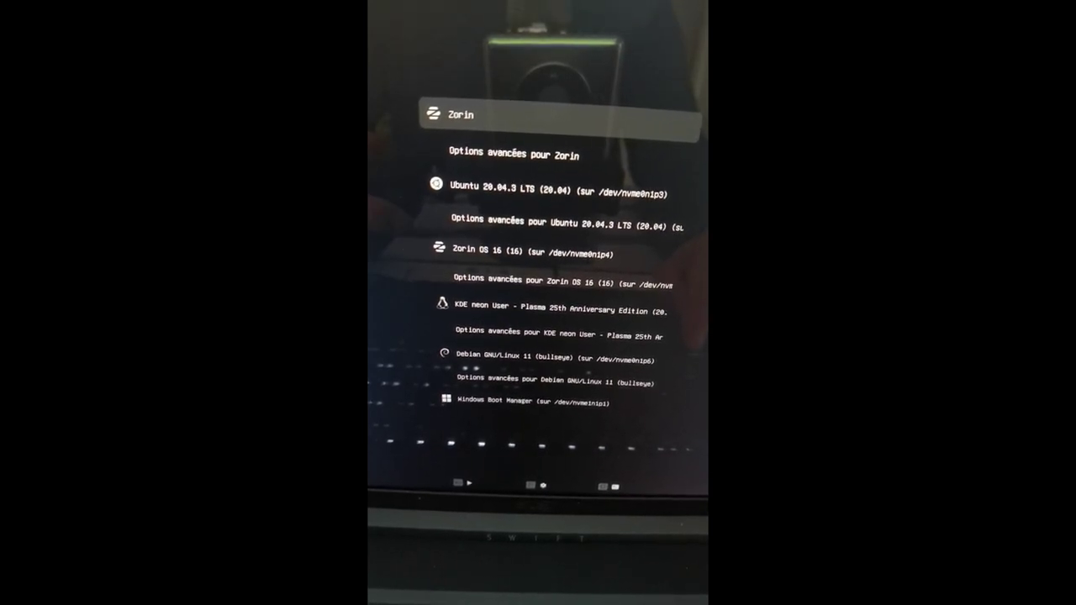
Step: Examine the kernel entries under the boot menu's advanced options for Zorin, and return to the main boot list
key(Down)
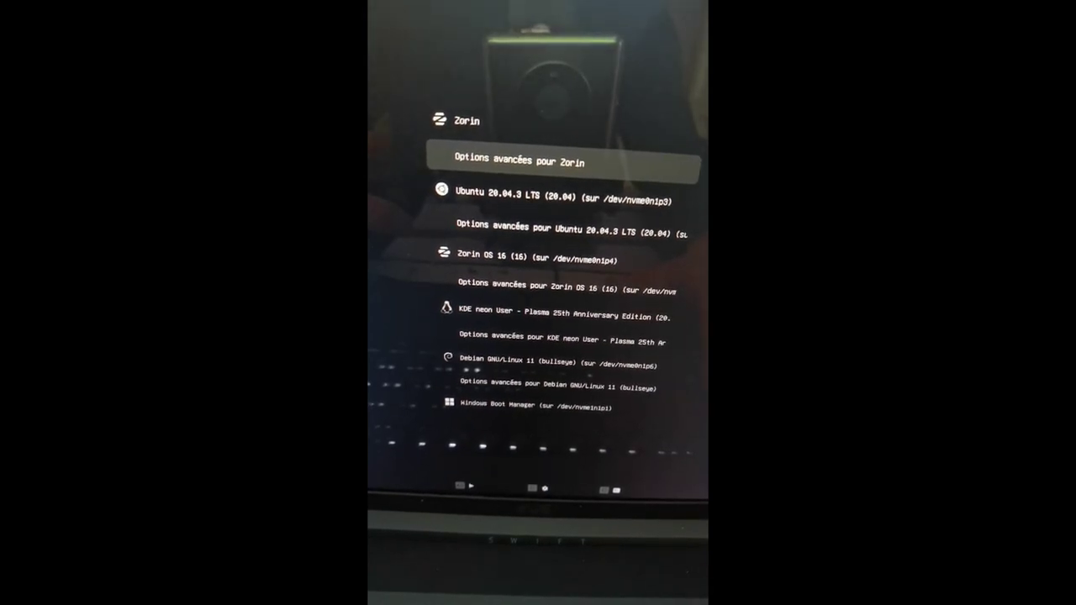
key(Return)
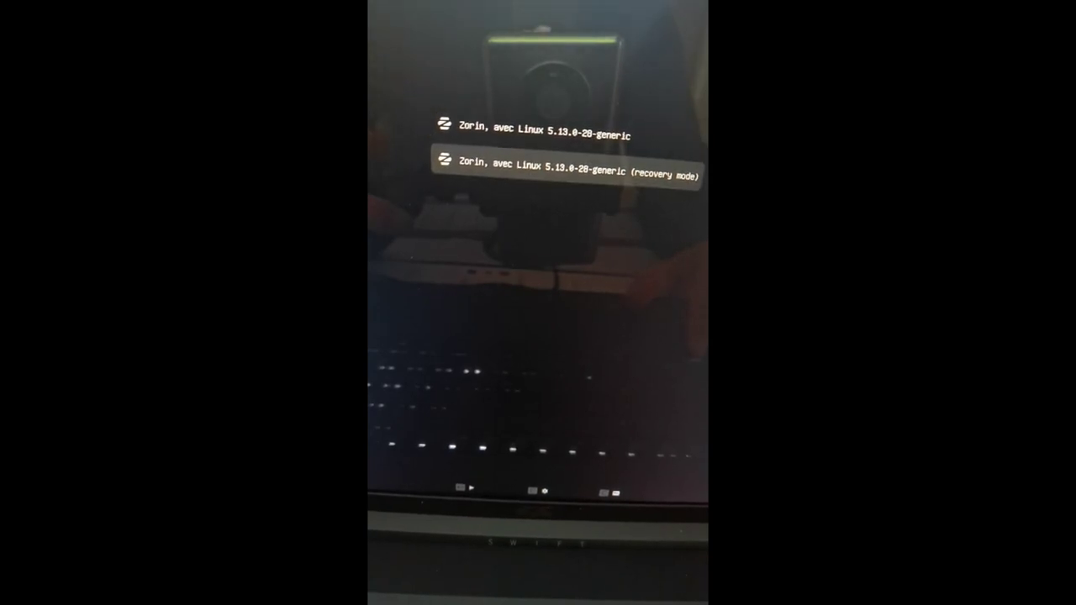
key(Up)
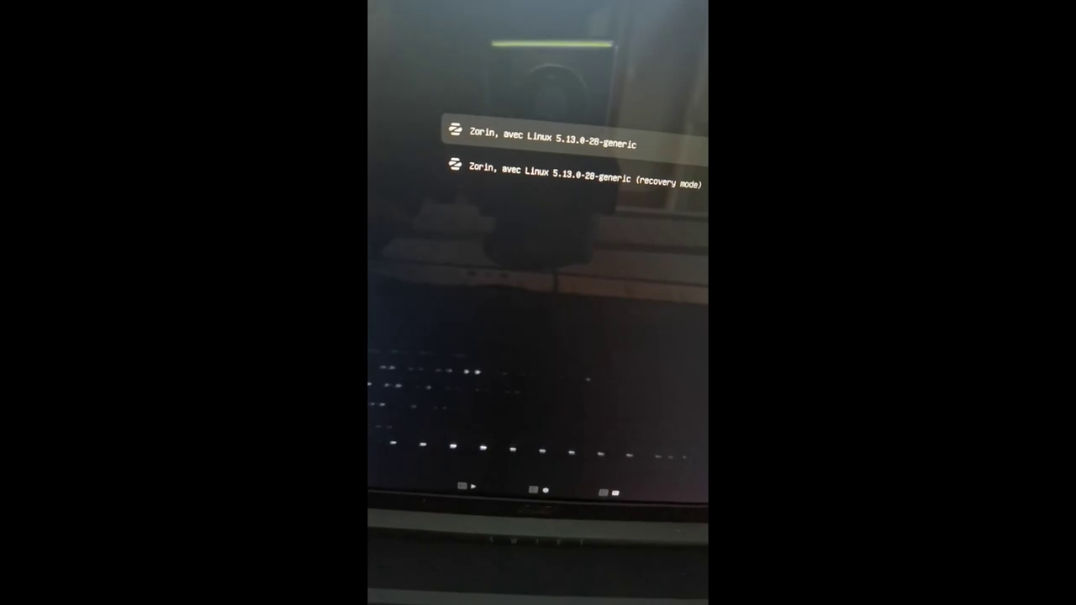
key(Escape)
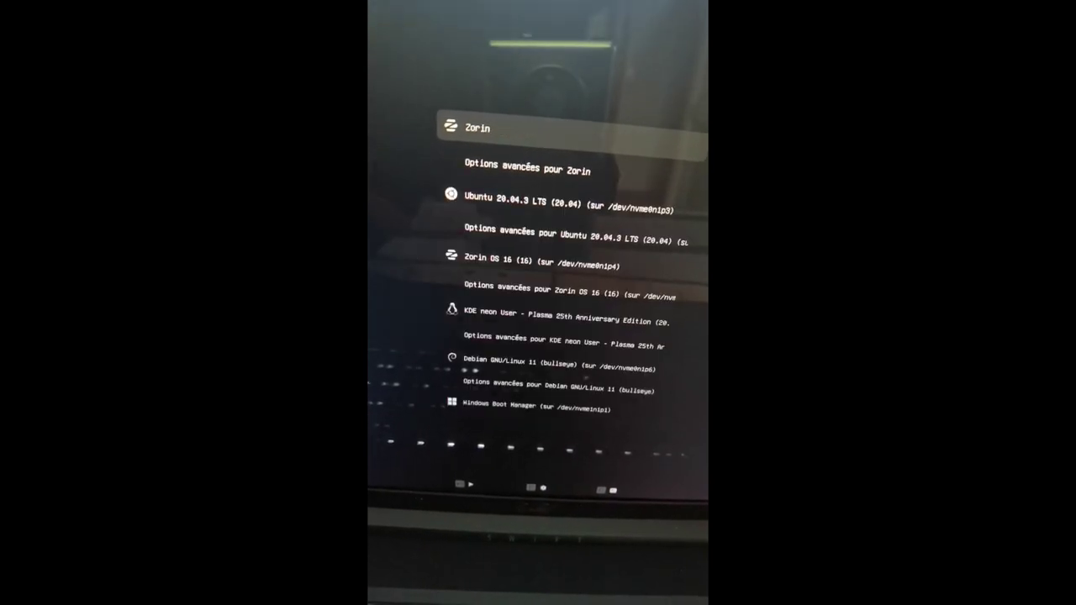
Step: Examine the boot menu entries for the other installed systems, through to Zorin OS 16 on /dev/nvme1n1p5
key(Down)
key(Down)
key(Down)
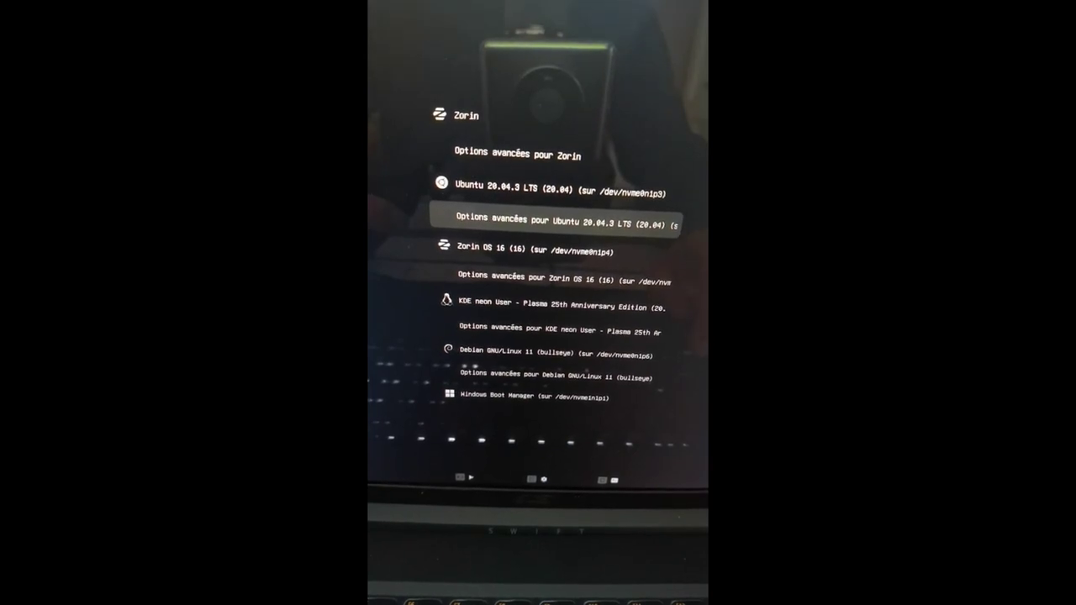
key(Up)
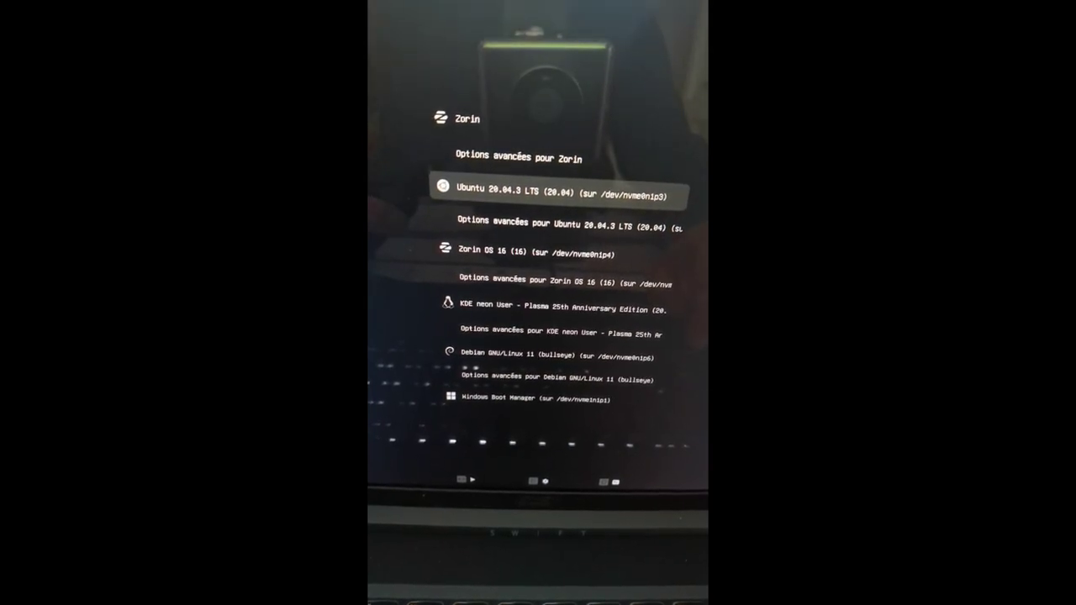
key(Down)
key(Down)
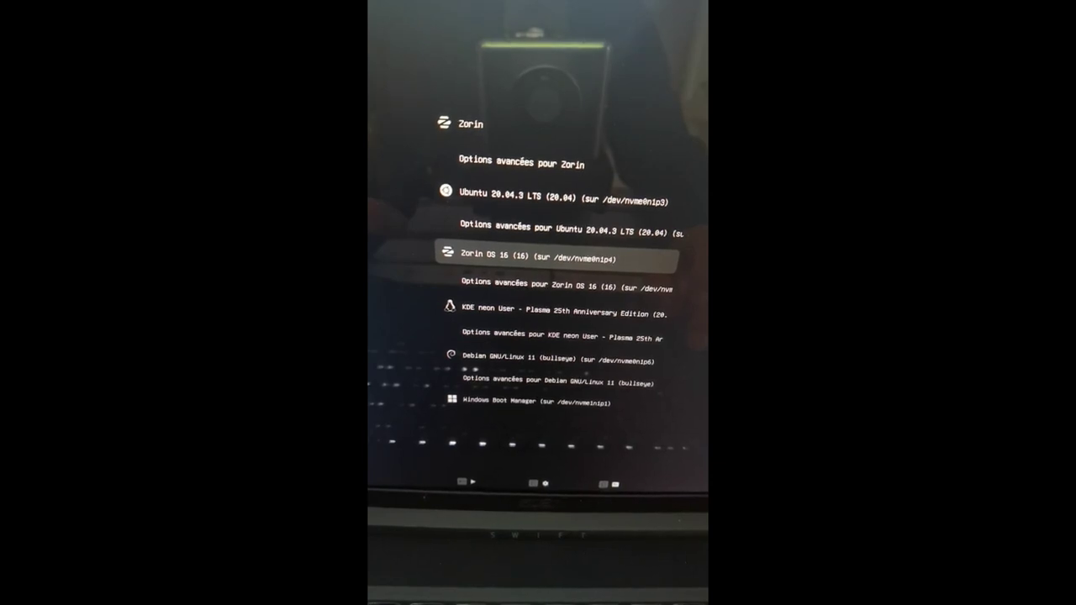
key(Down)
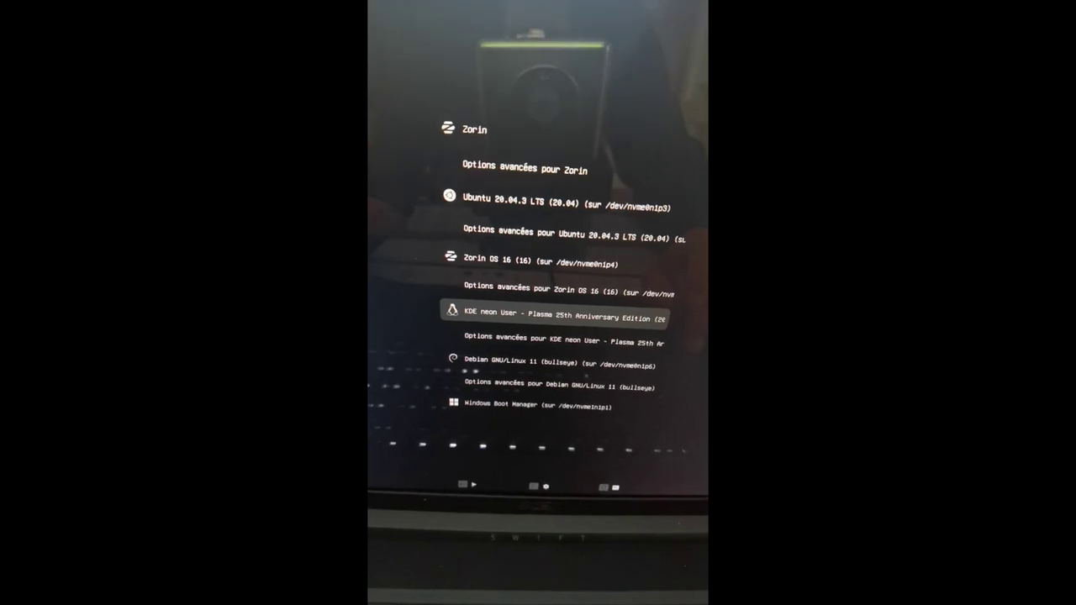
key(Down)
key(Down)
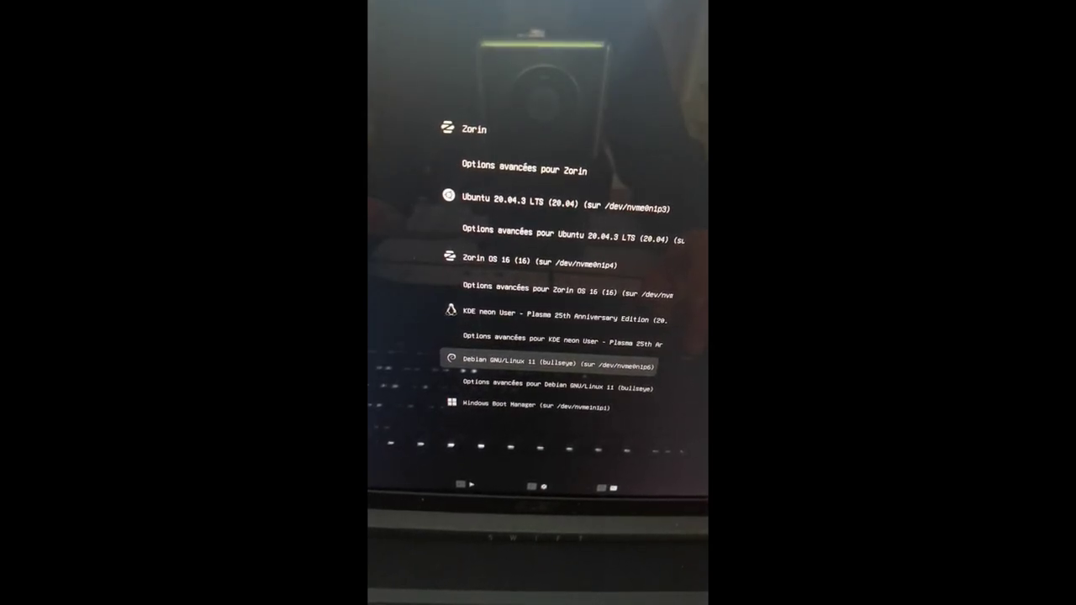
key(Down)
key(Down)
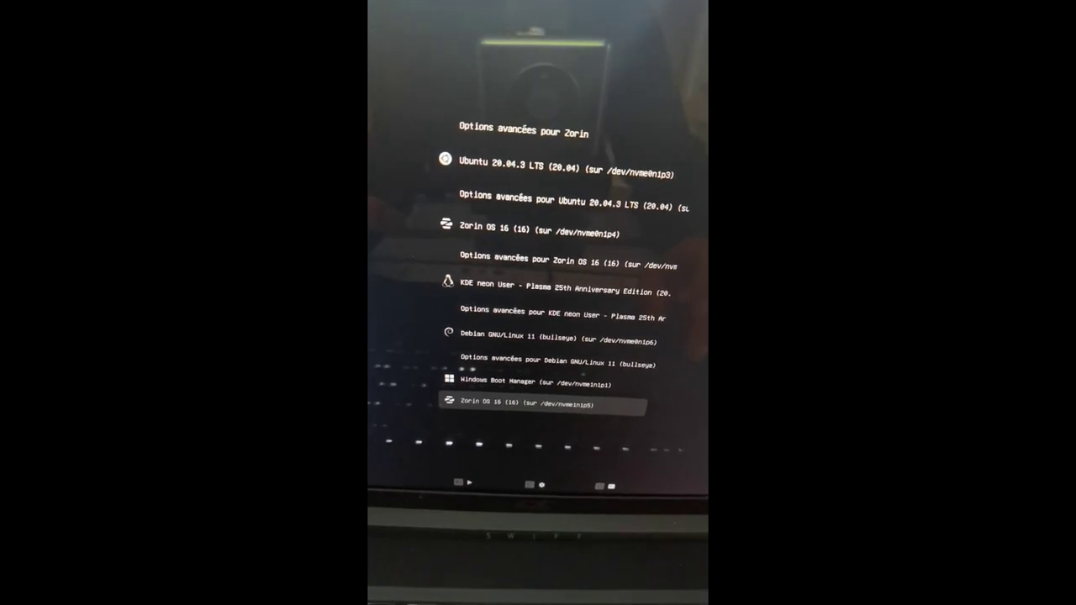
Step: Return to the first boot menu entry and boot Zorin
key(Up)
key(Home)
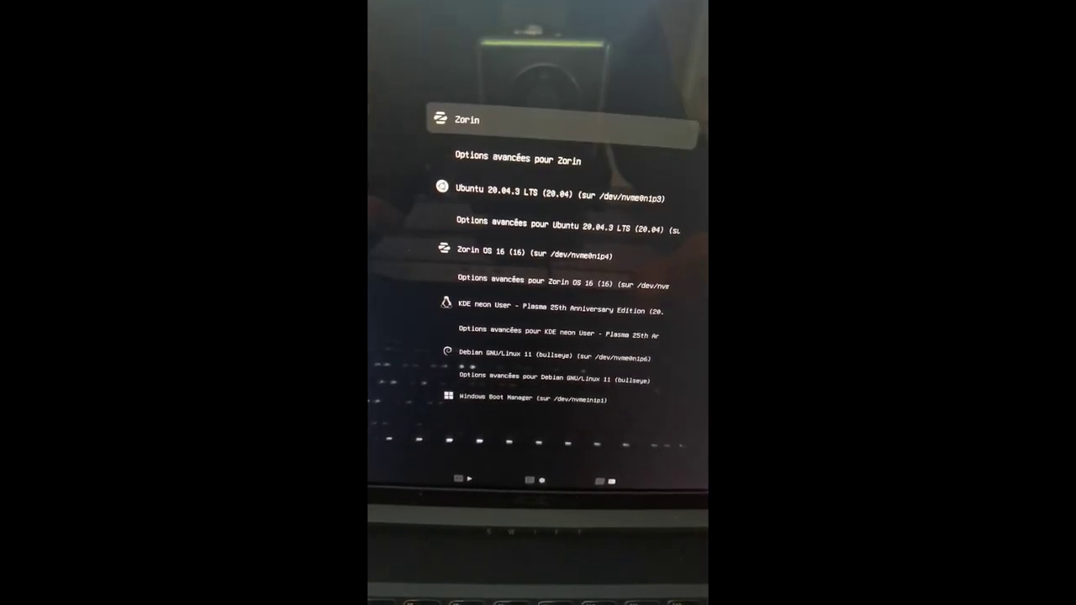
key(Return)
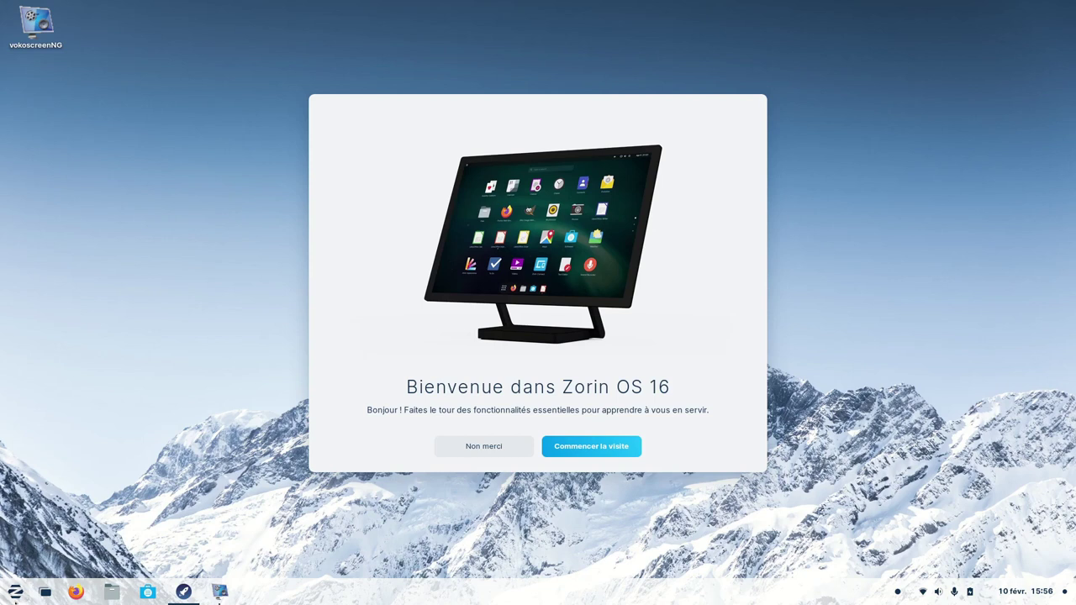
Step: Open the Disks utility (Disques) and examine partitions 6, 7 and 8 of the 500 GB disk
click(16, 592)
text(disque)
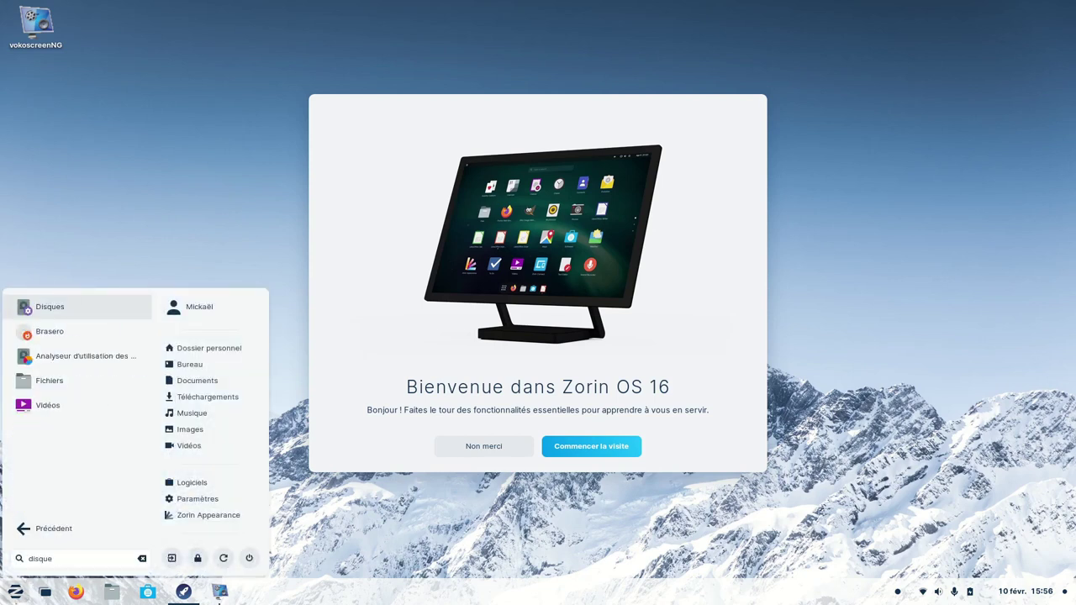
key(Return)
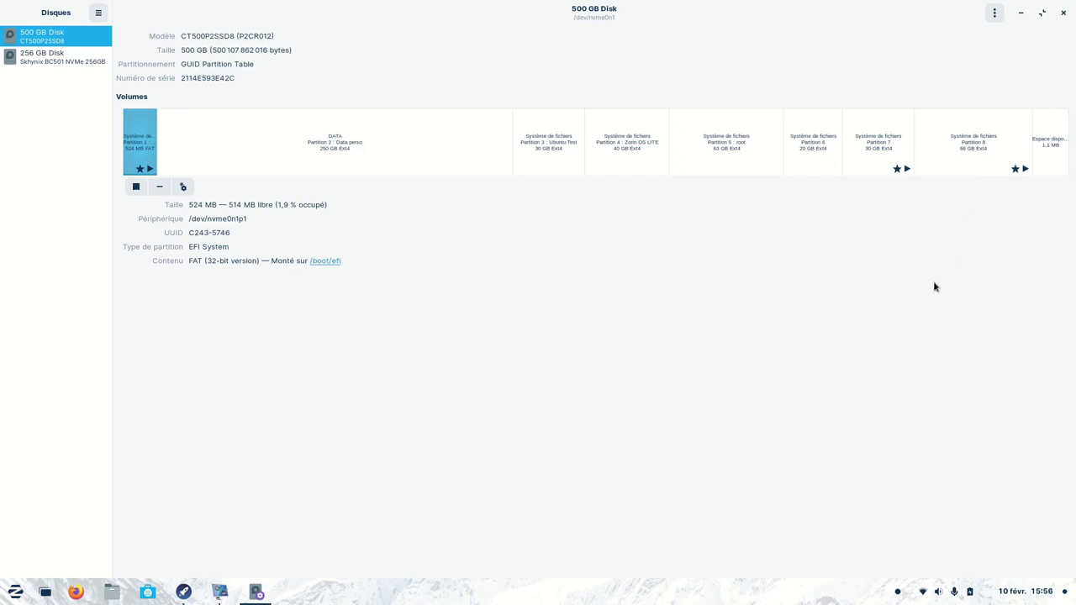
click(870, 136)
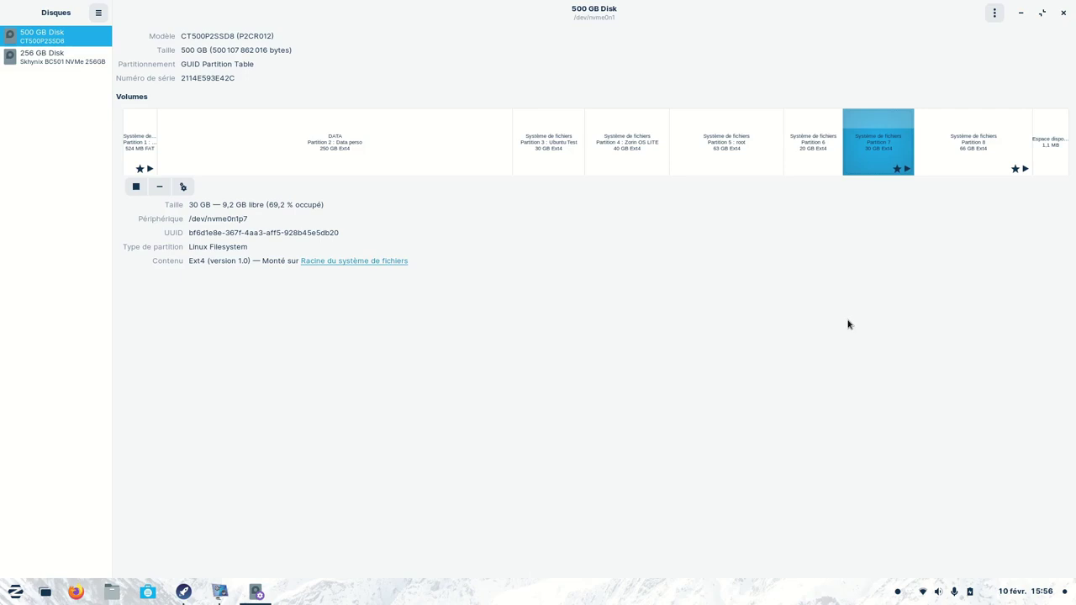
click(809, 147)
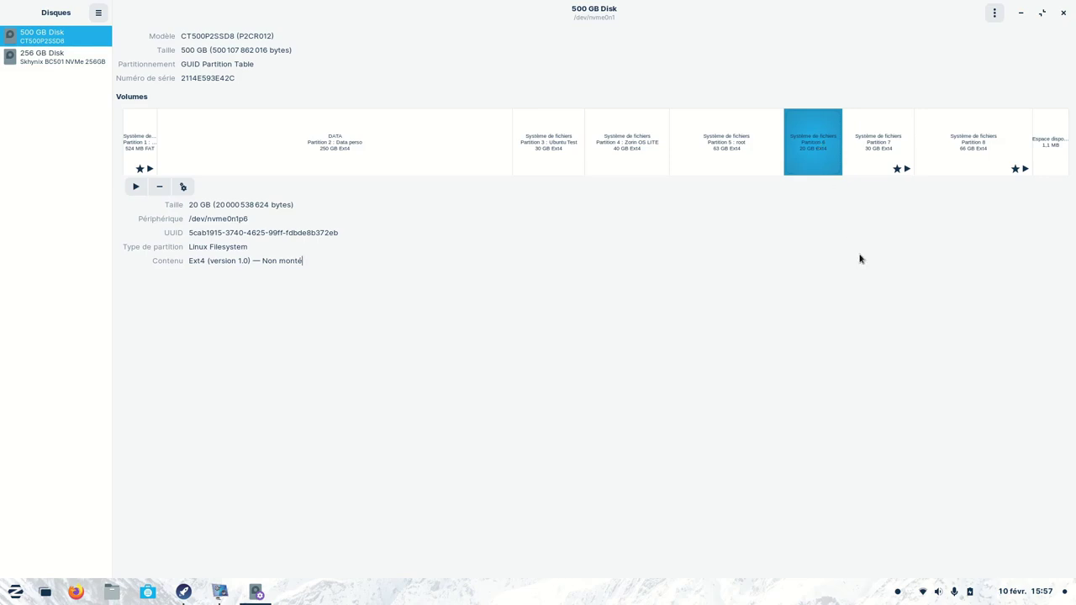
click(871, 146)
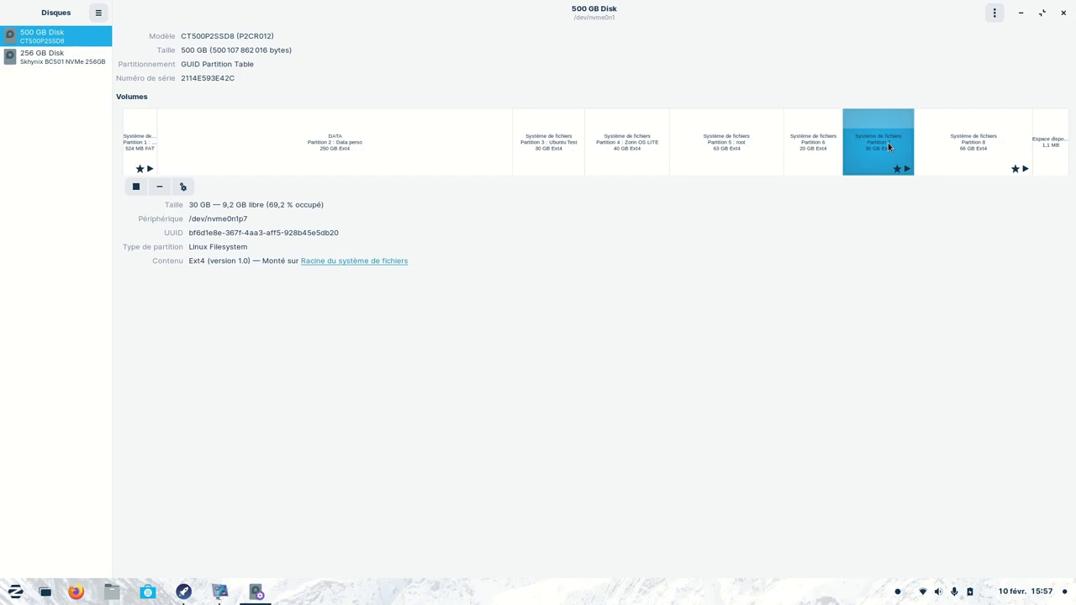
click(967, 159)
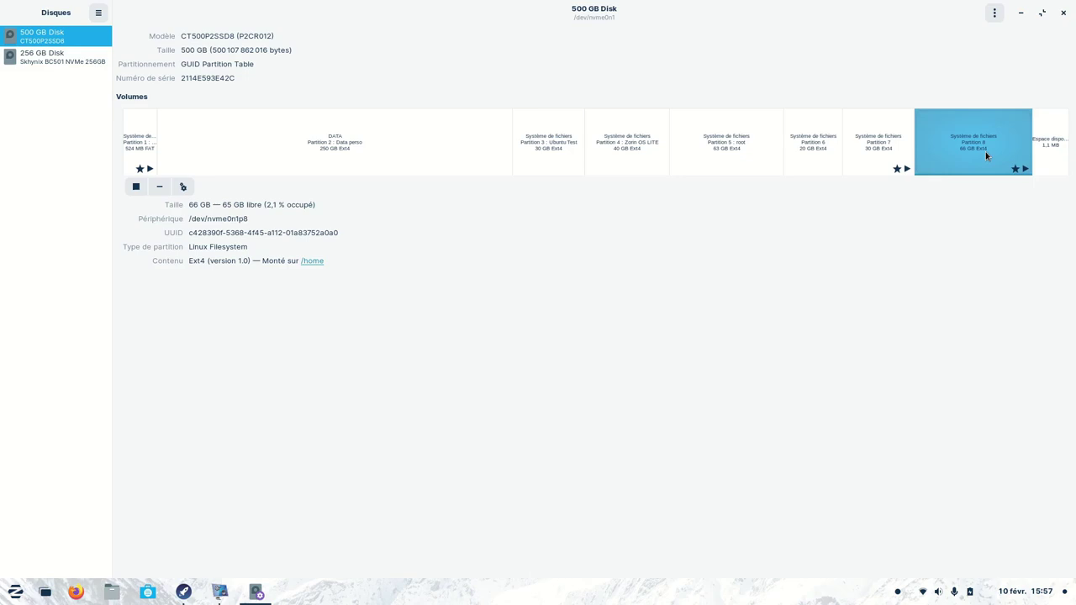
click(881, 145)
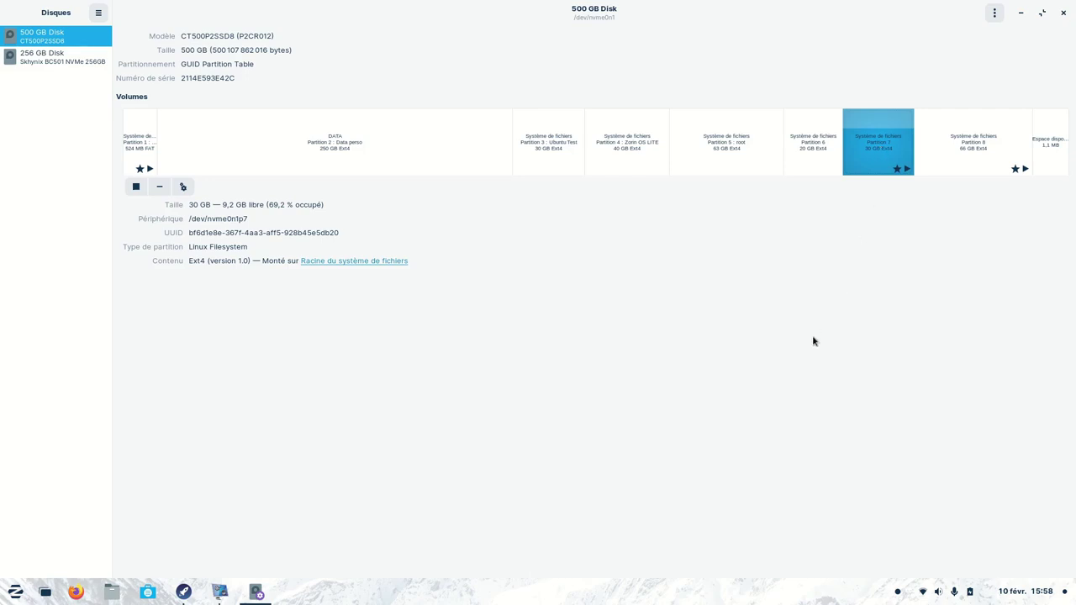
Step: Open the /boot/efi folder of the 500 GB disk's EFI partition with administrator rights, authenticating with the account password
click(132, 137)
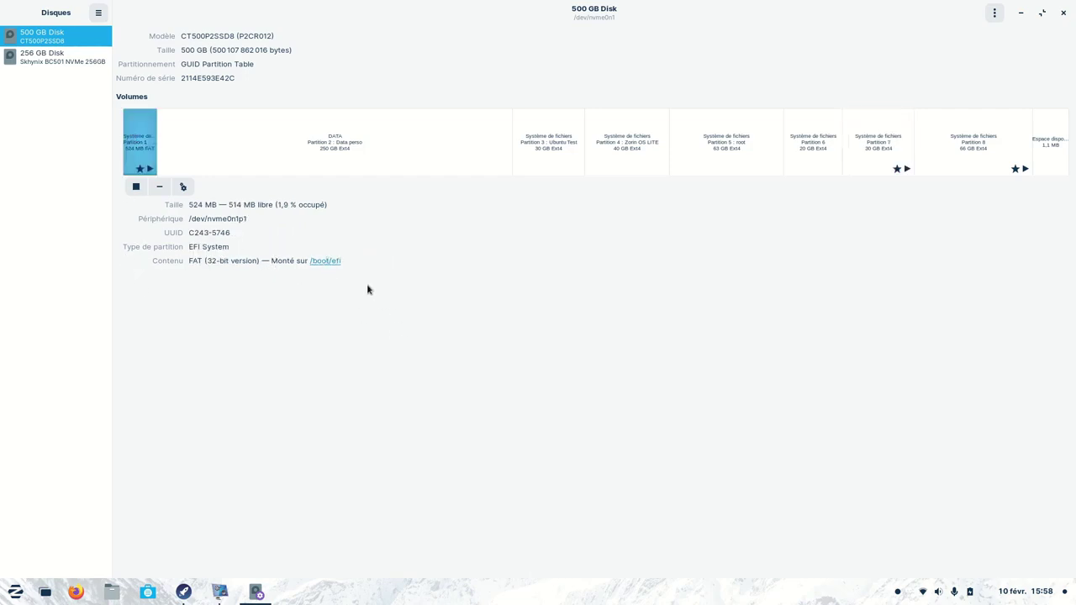
click(327, 261)
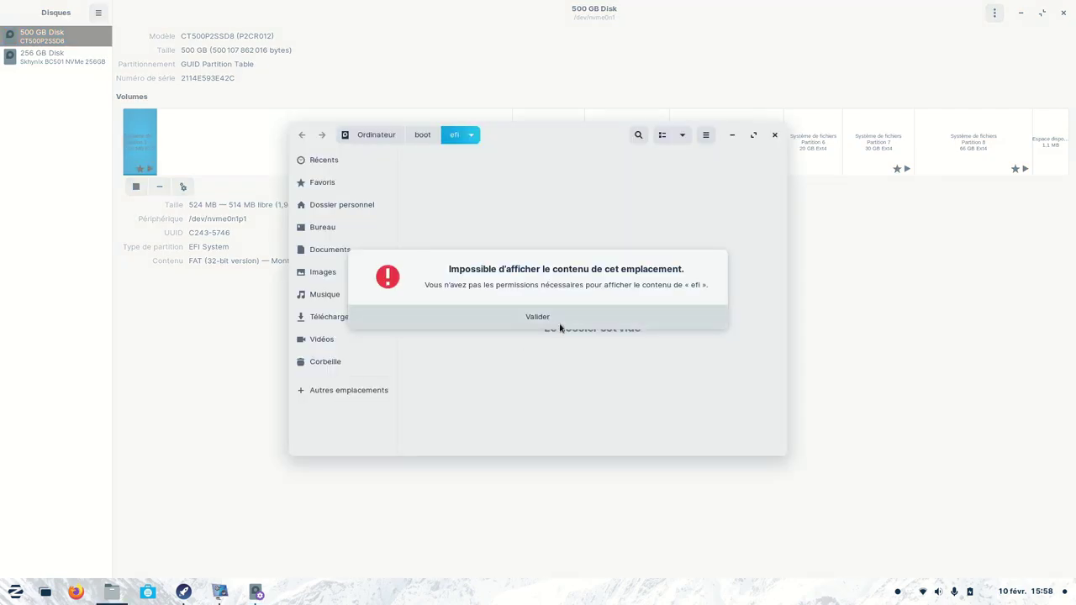
click(563, 325)
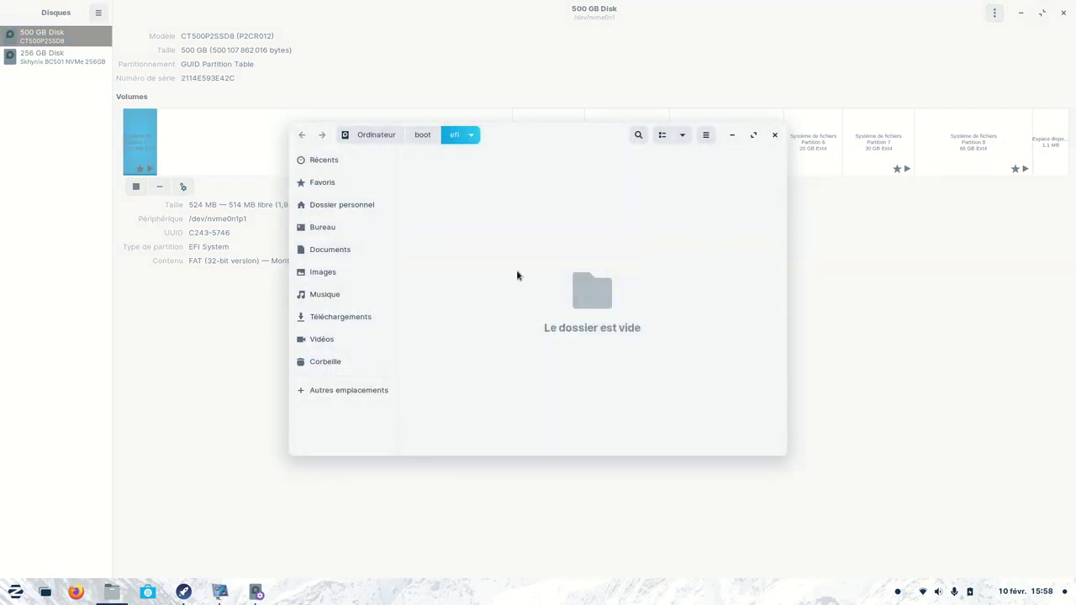
click(425, 136)
double_click(432, 172)
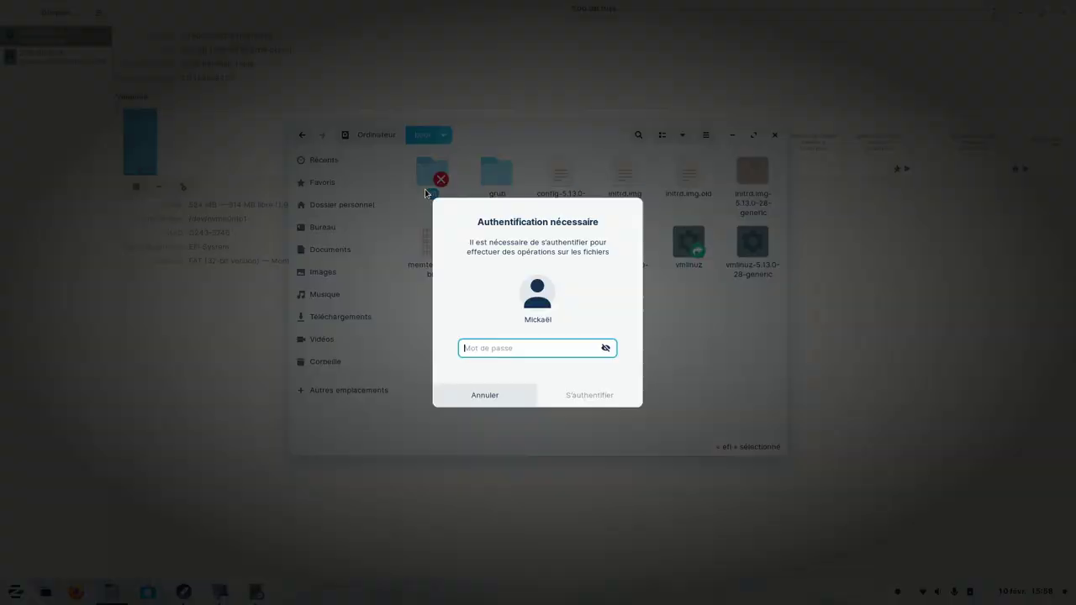
text(********)
key(Return)
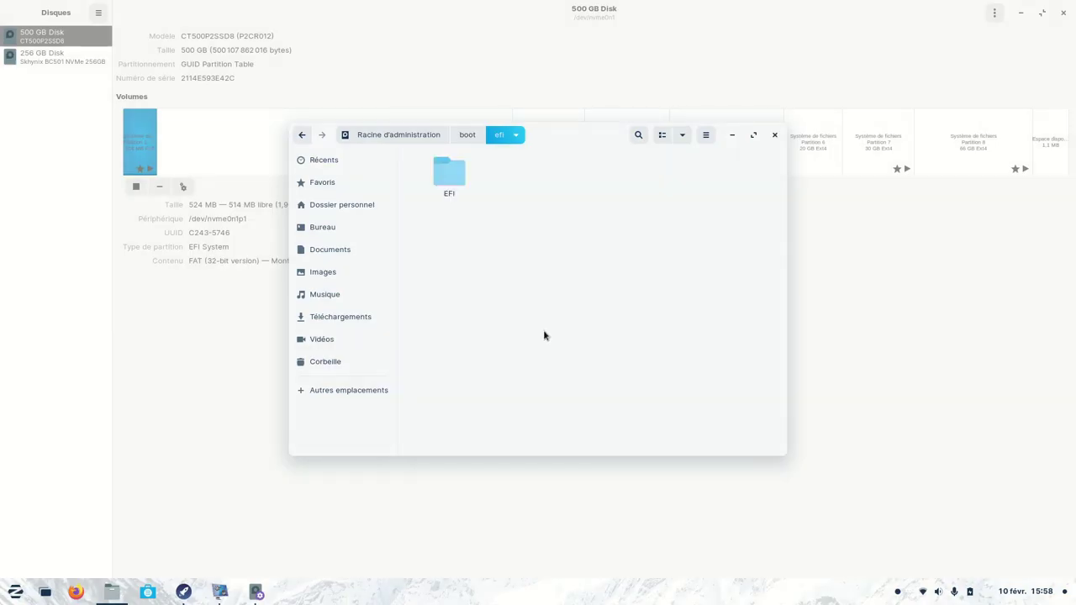
Step: Examine the EFI folder and the boot files in its ubuntu subfolder, and close the file window
double_click(448, 173)
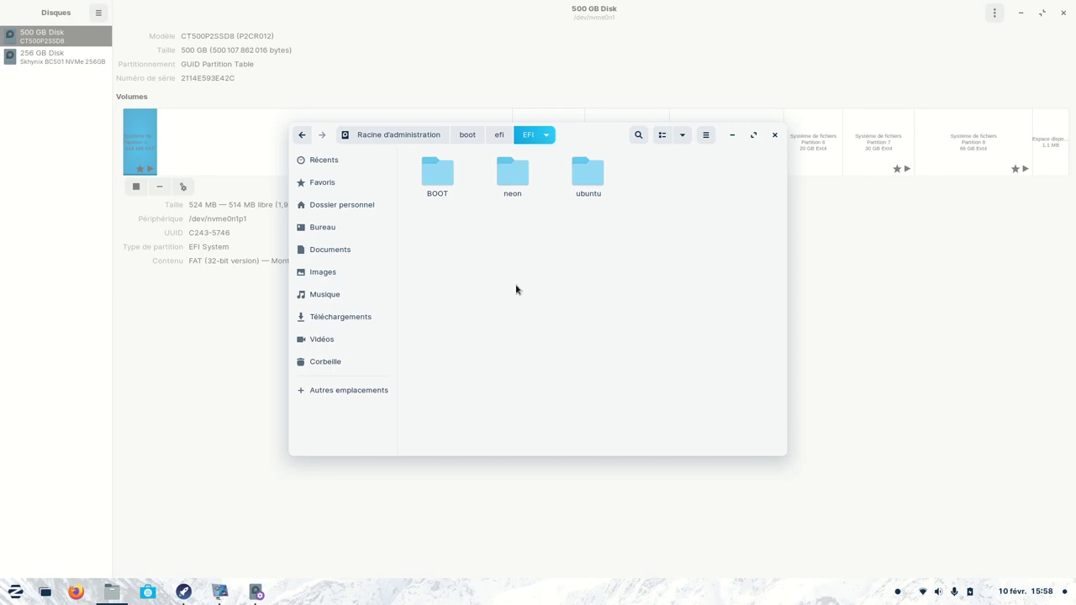
click(588, 175)
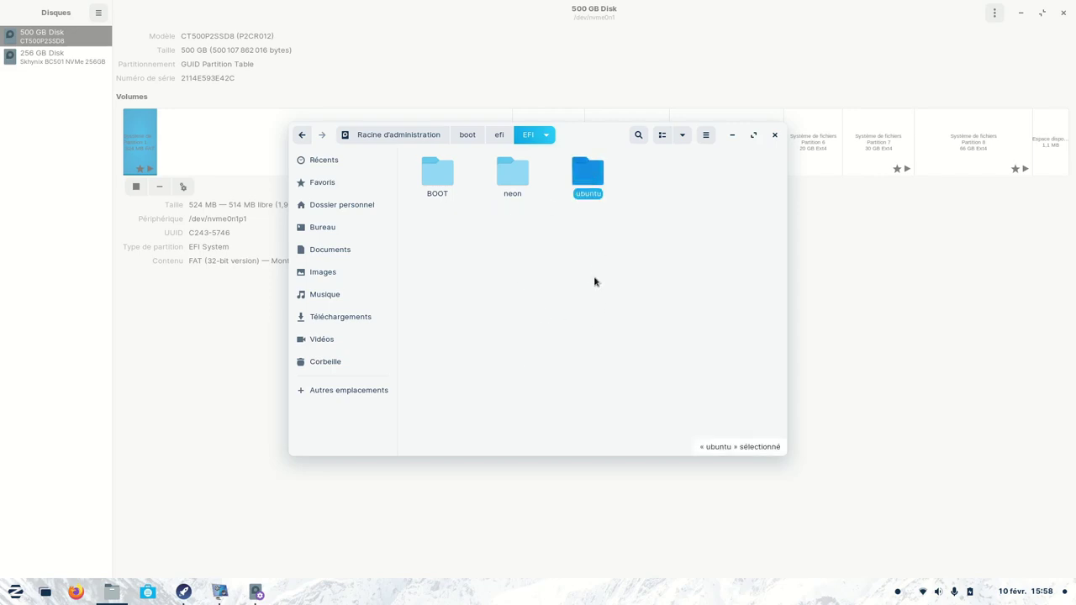
double_click(589, 179)
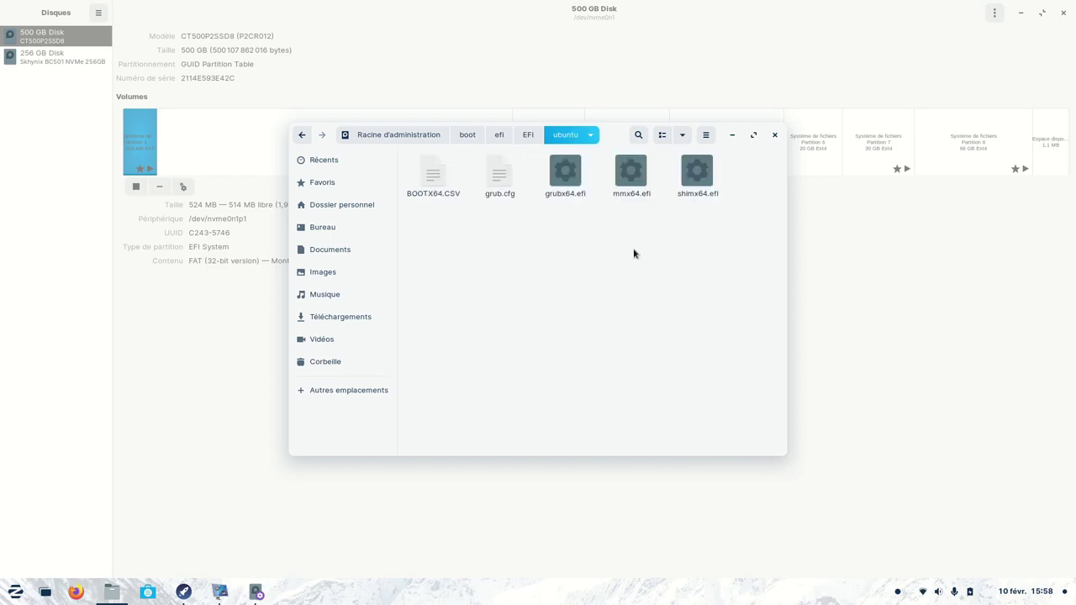
click(528, 135)
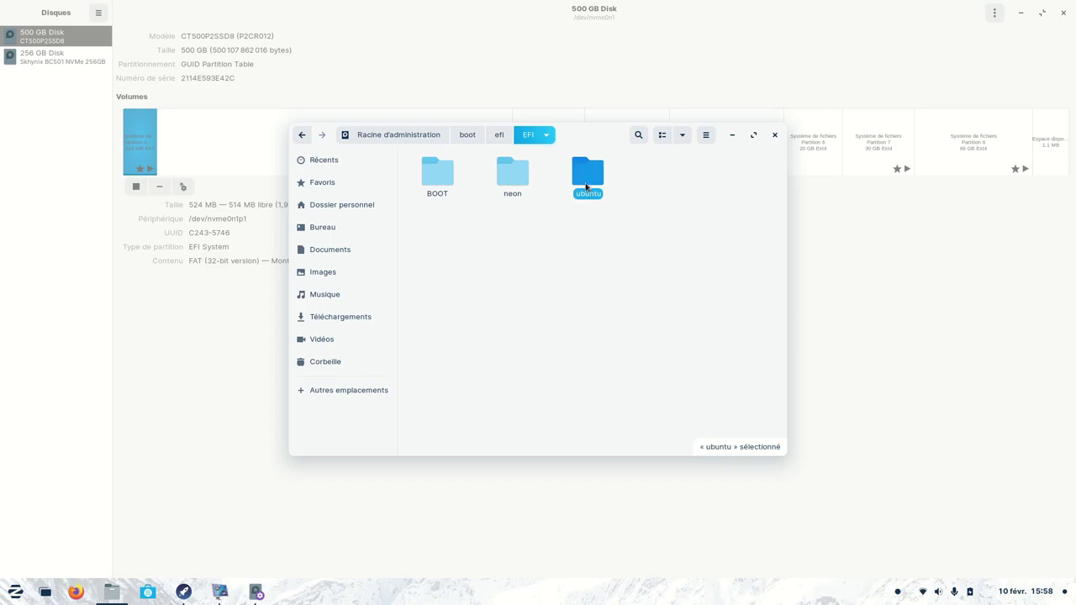
click(775, 134)
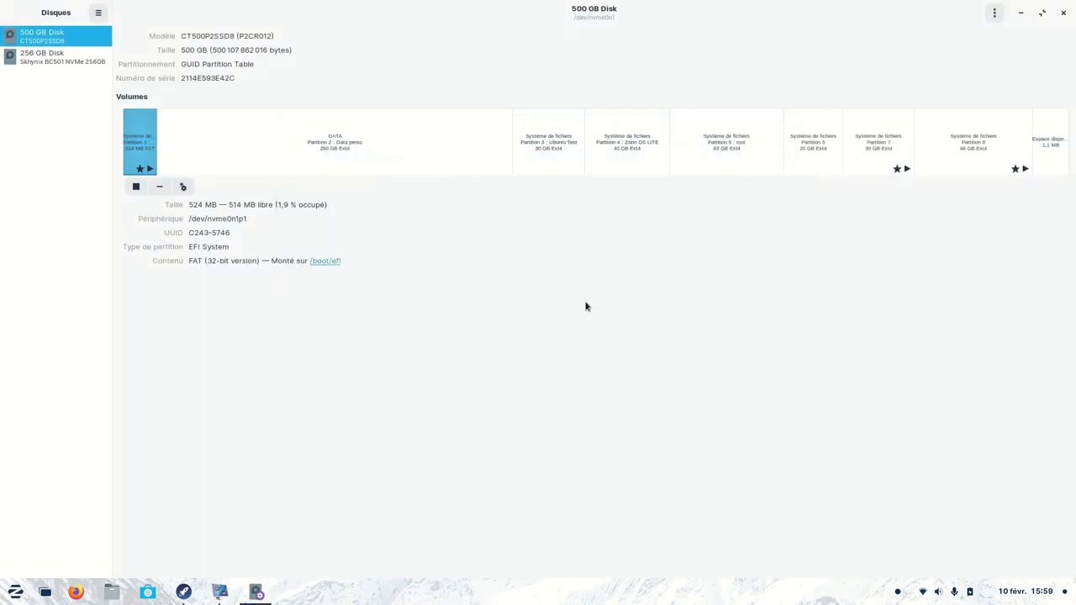
Step: Mount the ESP partition of the 256 GB disk, examine the contents of its EFI folder, and close the file window
click(44, 55)
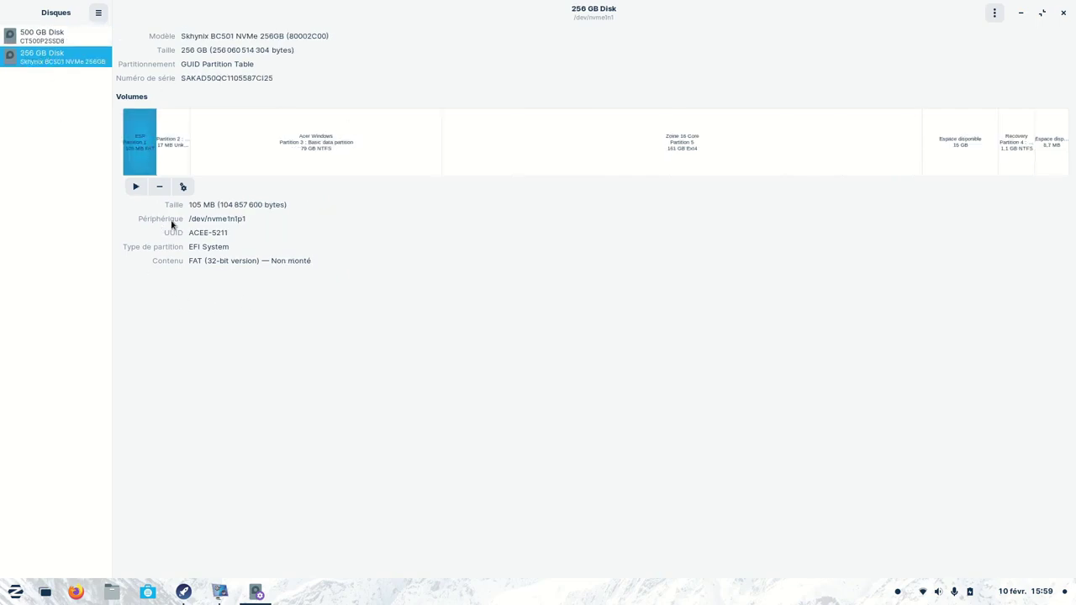
click(136, 187)
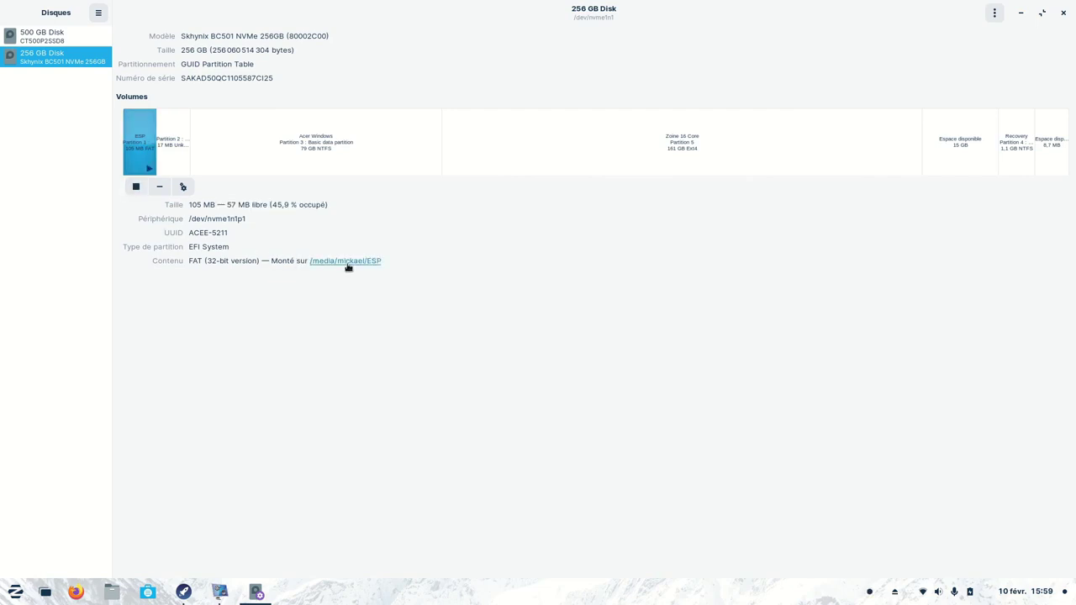
click(351, 262)
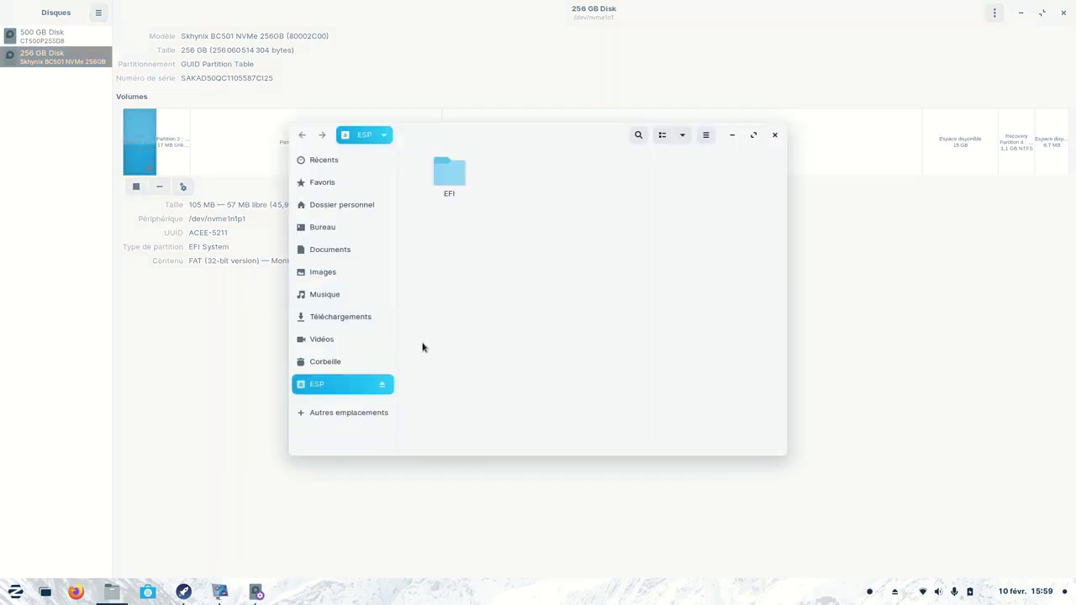
double_click(449, 177)
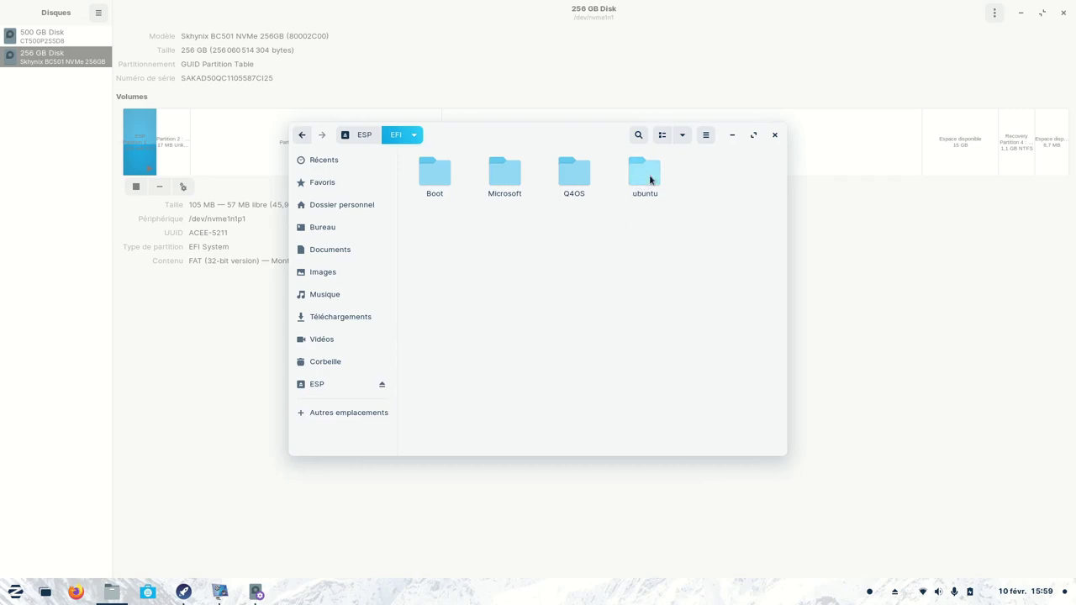
key(ctrl+w)
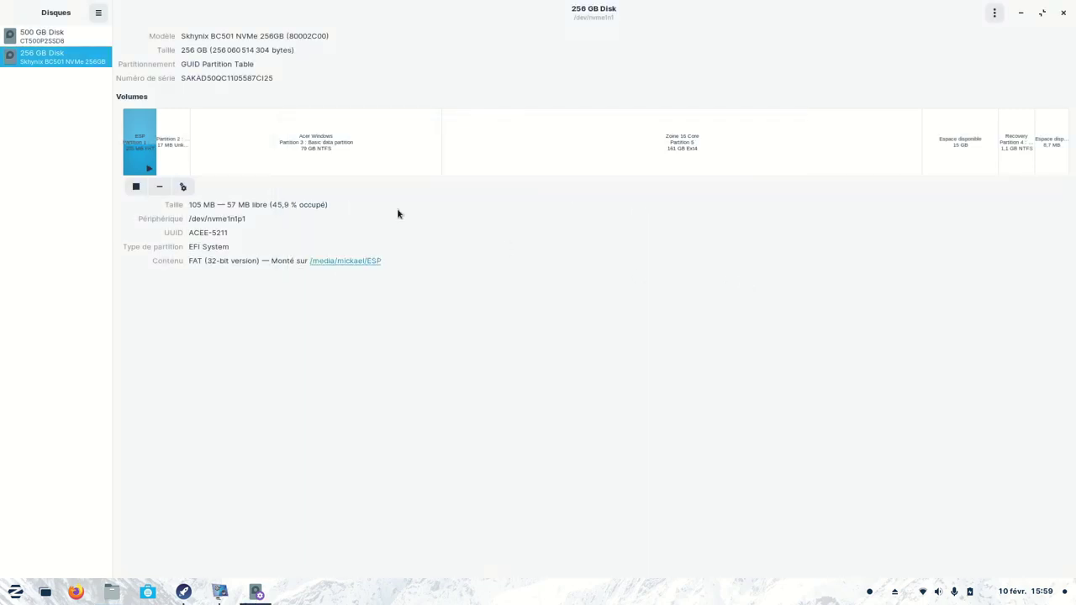
Step: Return to the 500 GB disk and show the details of partition 7
click(42, 38)
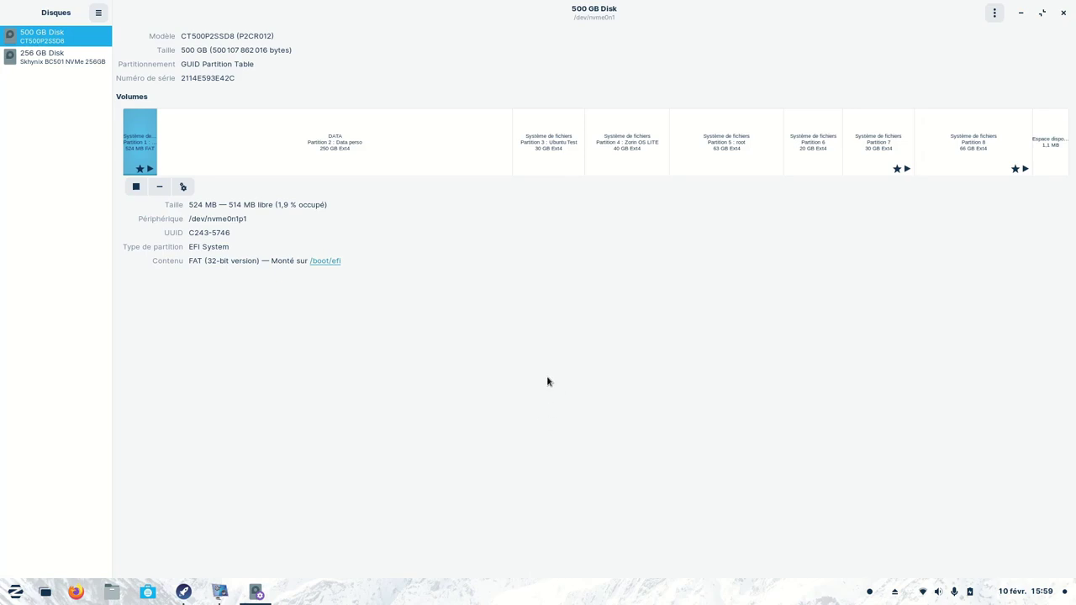
click(875, 139)
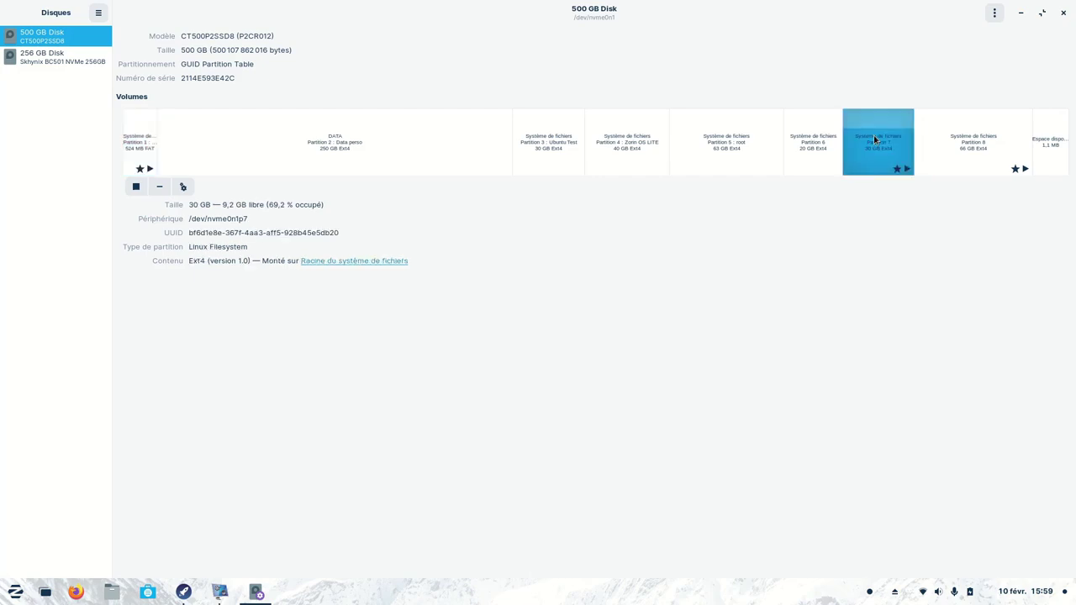